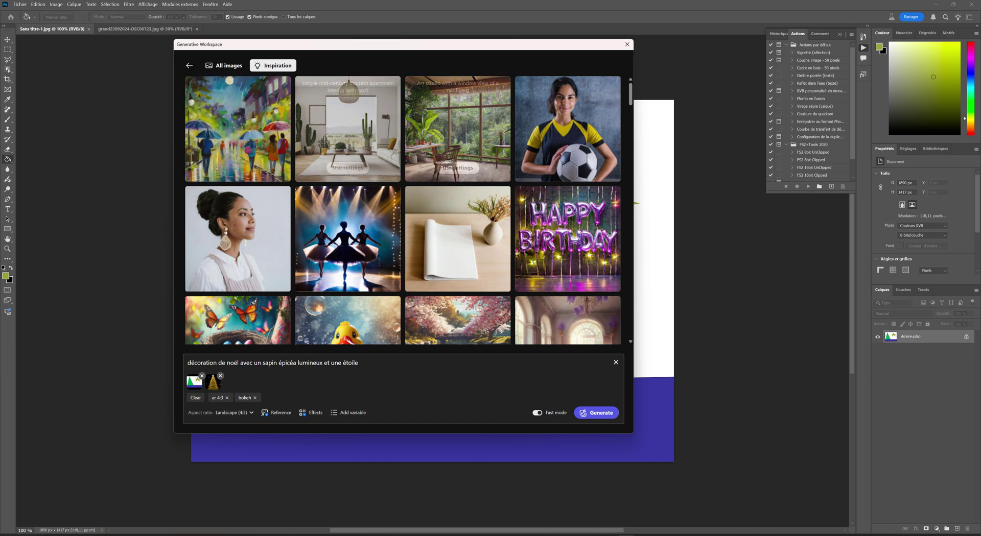
- Look through the sample images and prompts in the Inspiration gallery, and return to the previously generated images
scroll(436, 193, down, 5)
scroll(436, 194, down, 15)
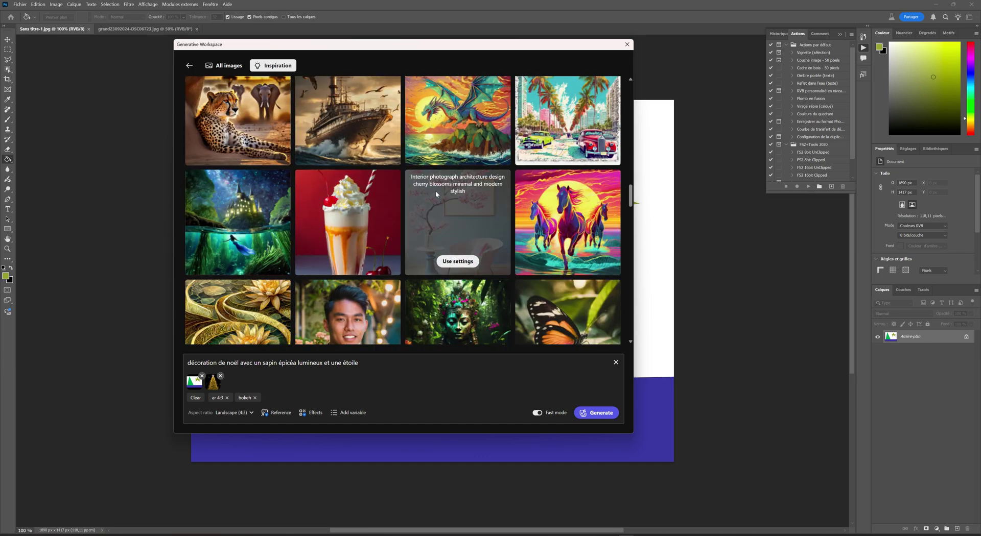
scroll(380, 196, down, 4)
scroll(380, 196, down, 6)
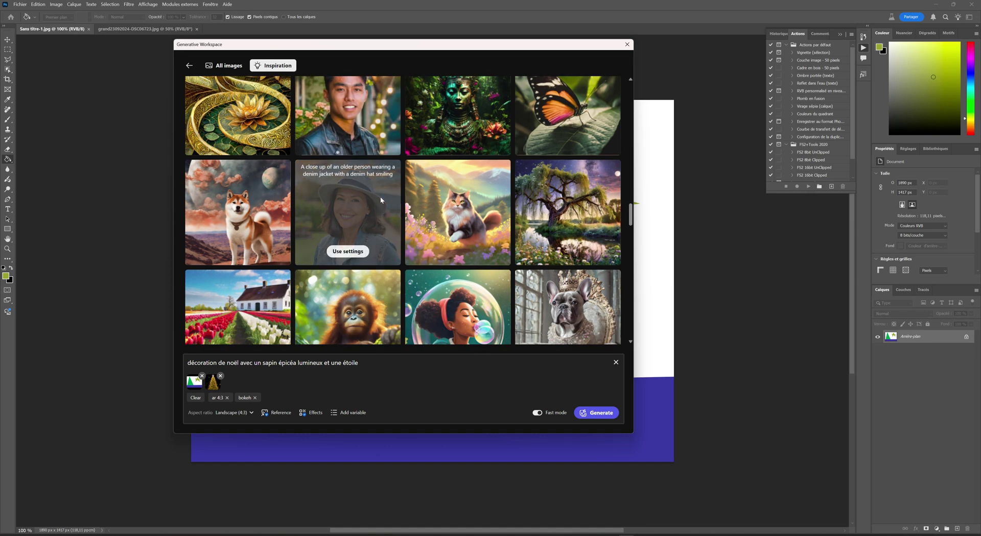
scroll(381, 200, down, 4)
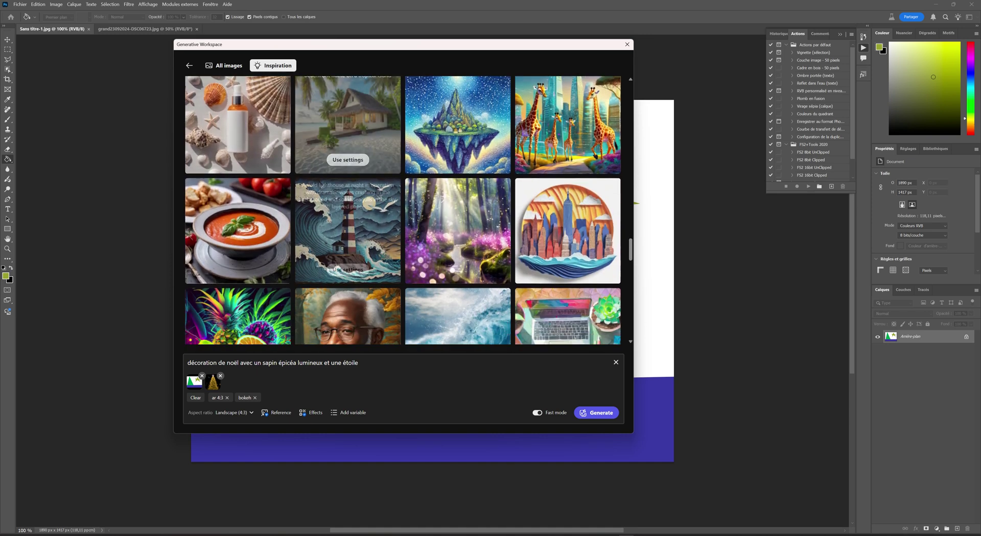
scroll(381, 200, down, 3)
scroll(380, 197, up, 4)
scroll(380, 201, up, 15)
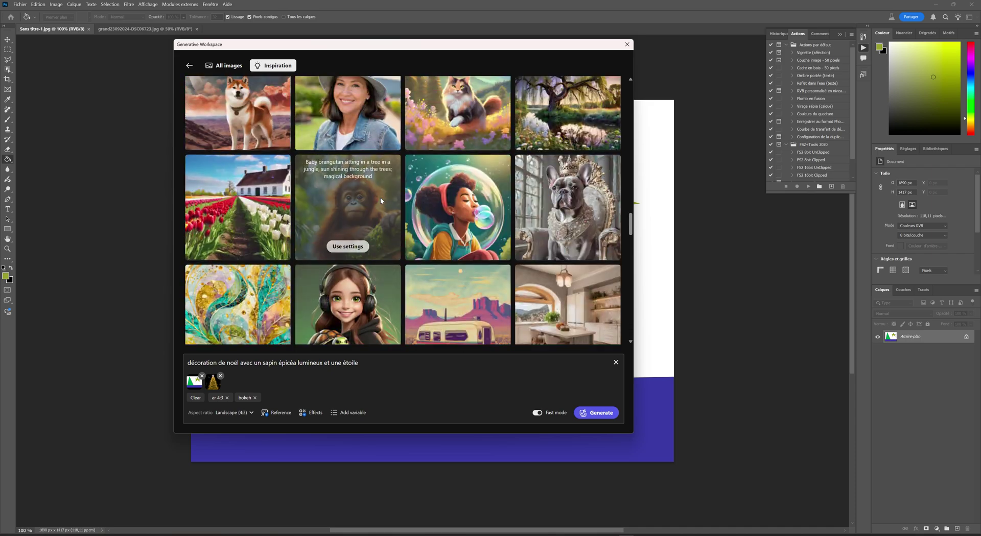
scroll(380, 201, up, 15)
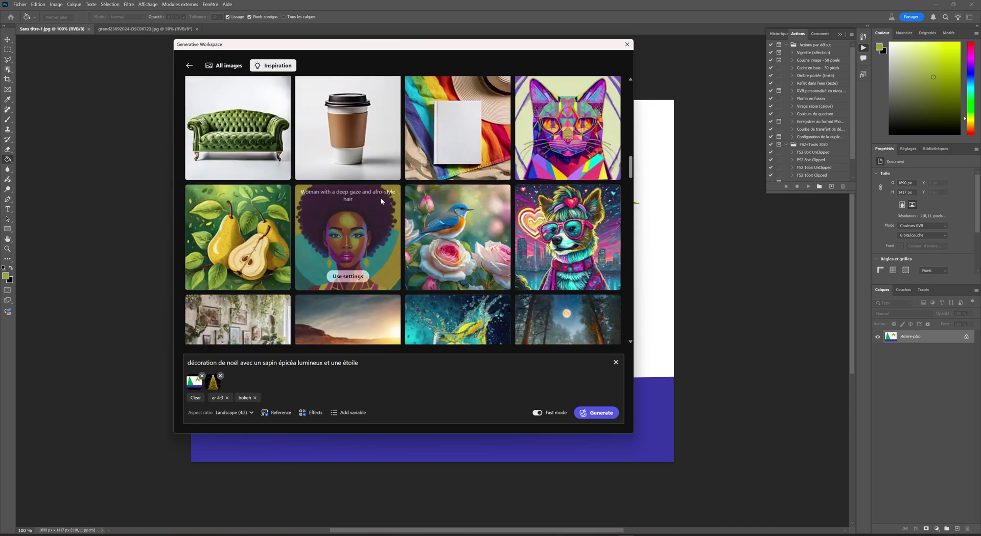
scroll(381, 198, up, 10)
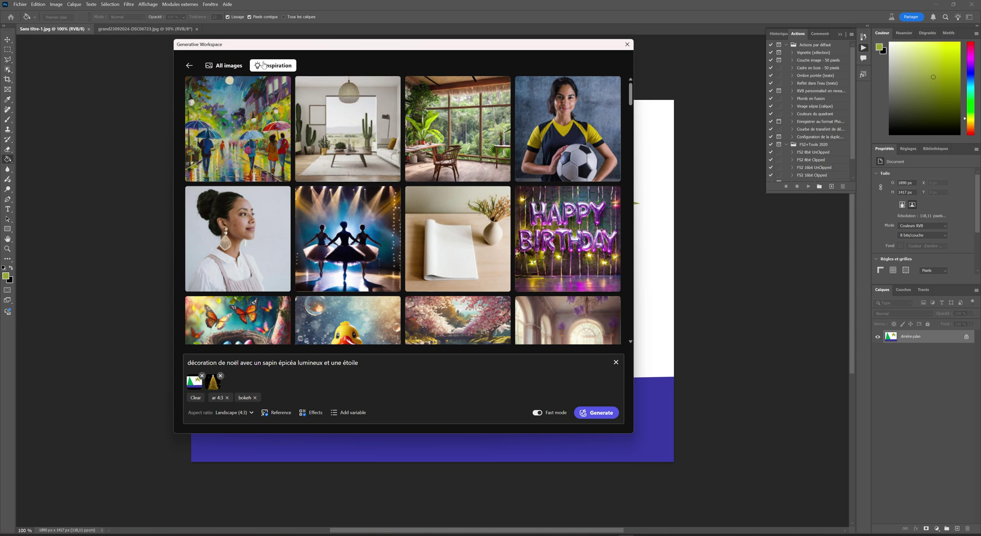
click(187, 67)
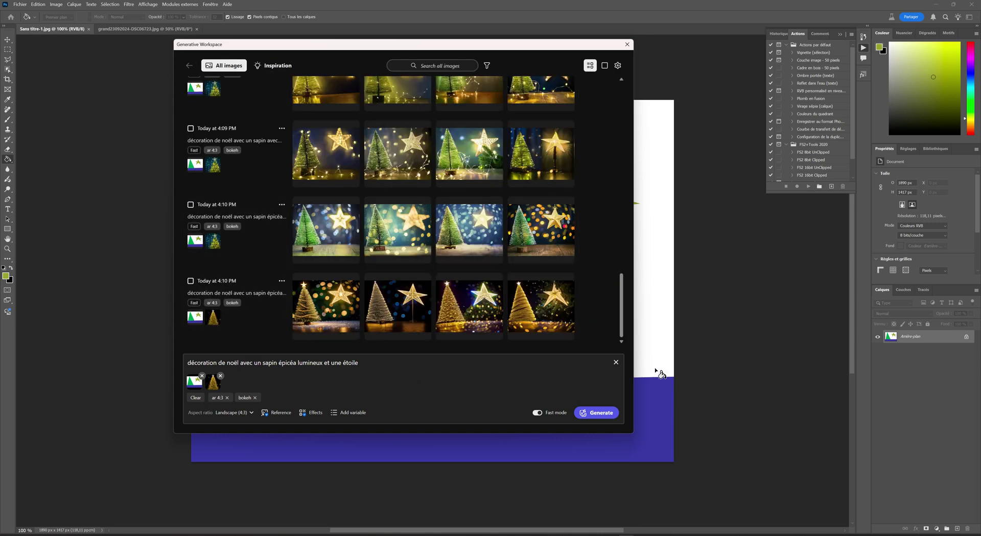
- Clear the existing prompt with its settings and enter "décoration noël avec un sapin lumineux et une étoile"
click(615, 362)
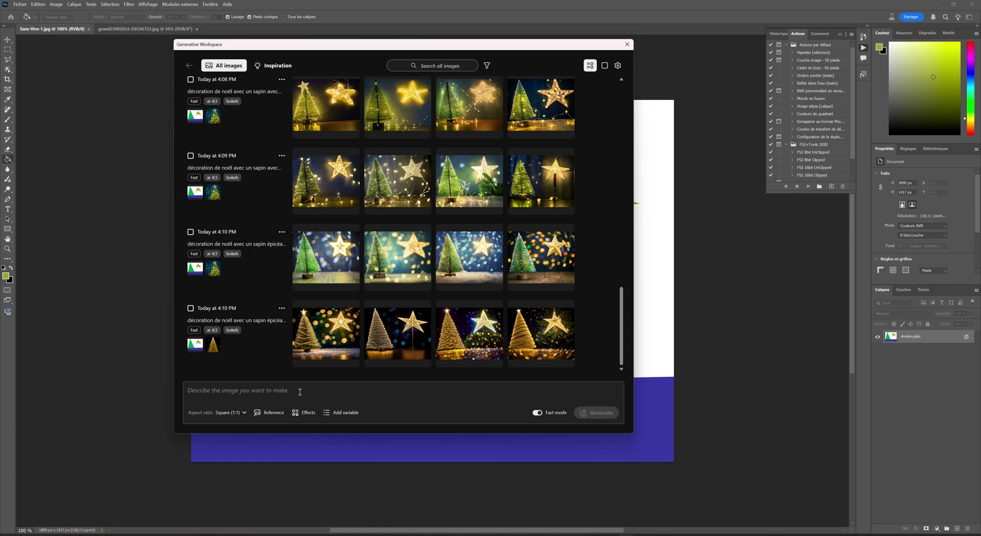
text(d)
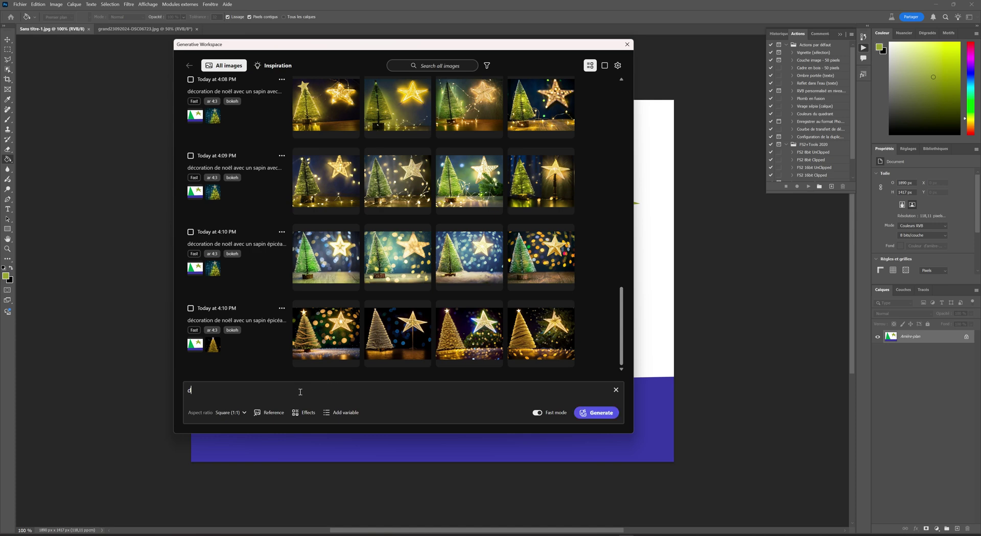
text(écoration noël avec un sapin lumineux et une étoile)
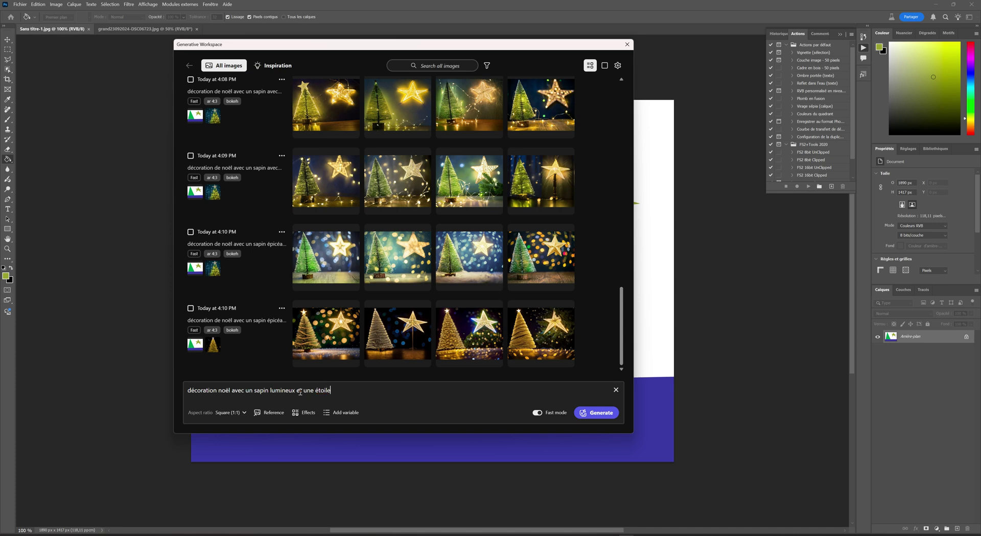
- Set the aspect ratio to Widescreen (16:9) and generate the images
click(244, 413)
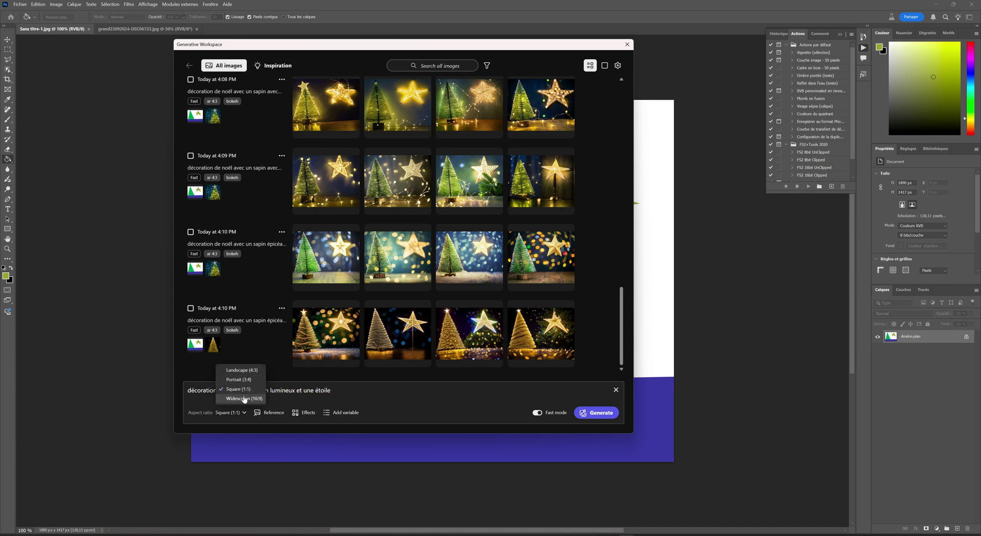
click(243, 399)
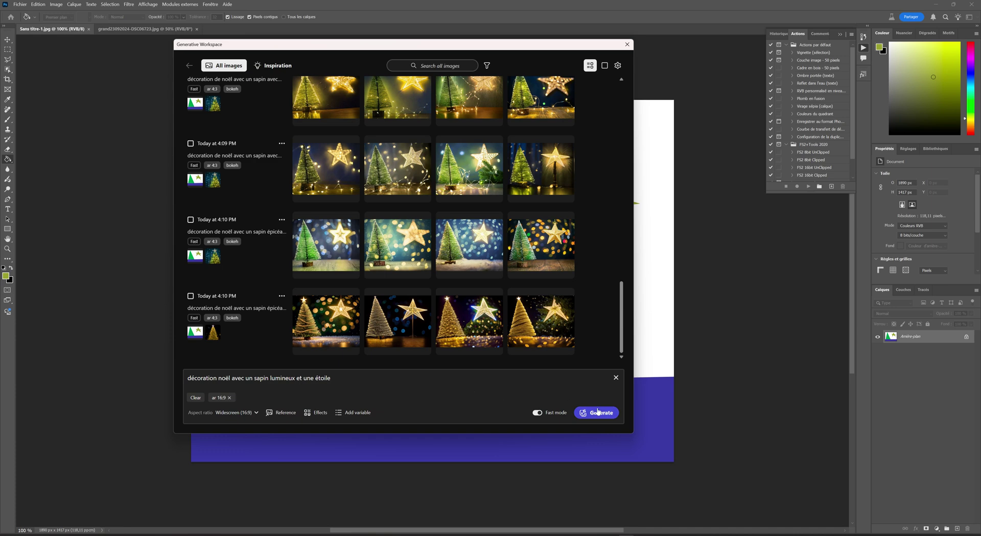
click(595, 412)
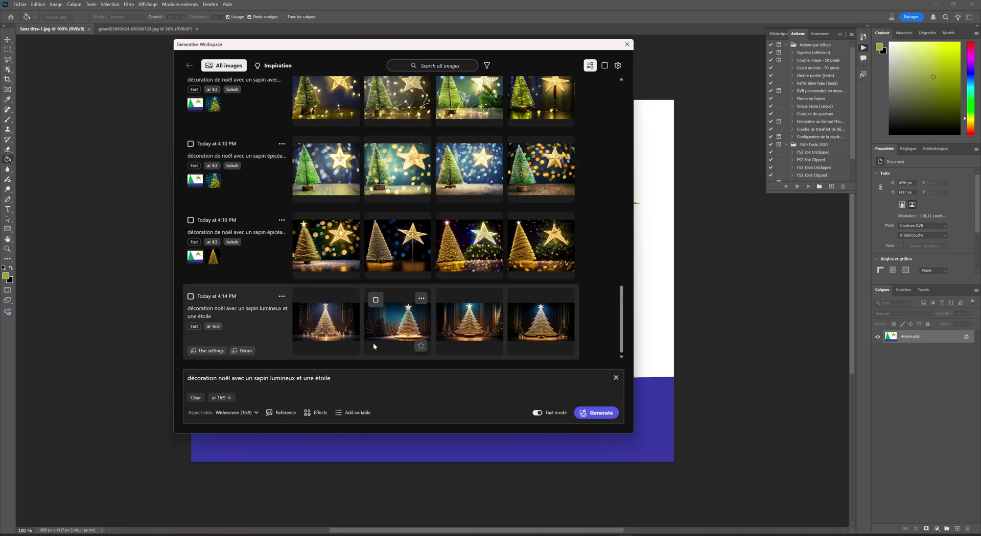
- Examine each of the four newly generated Christmas tree images in the enlarged single-image view
click(328, 337)
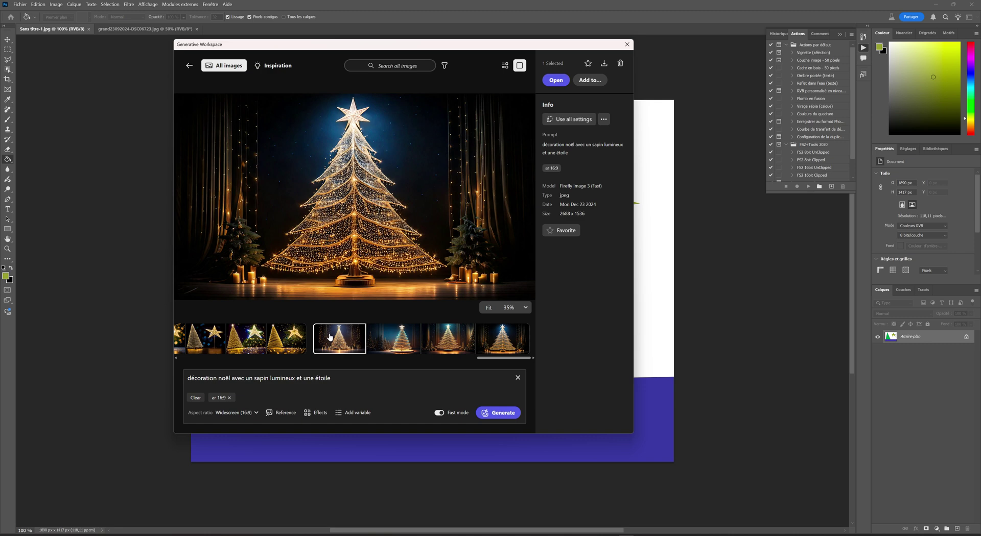
click(404, 345)
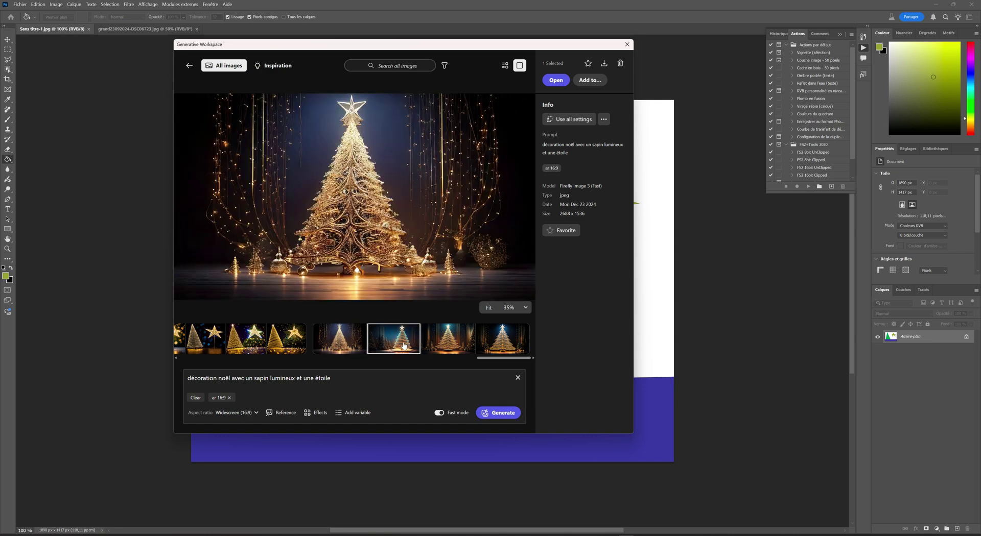
click(449, 348)
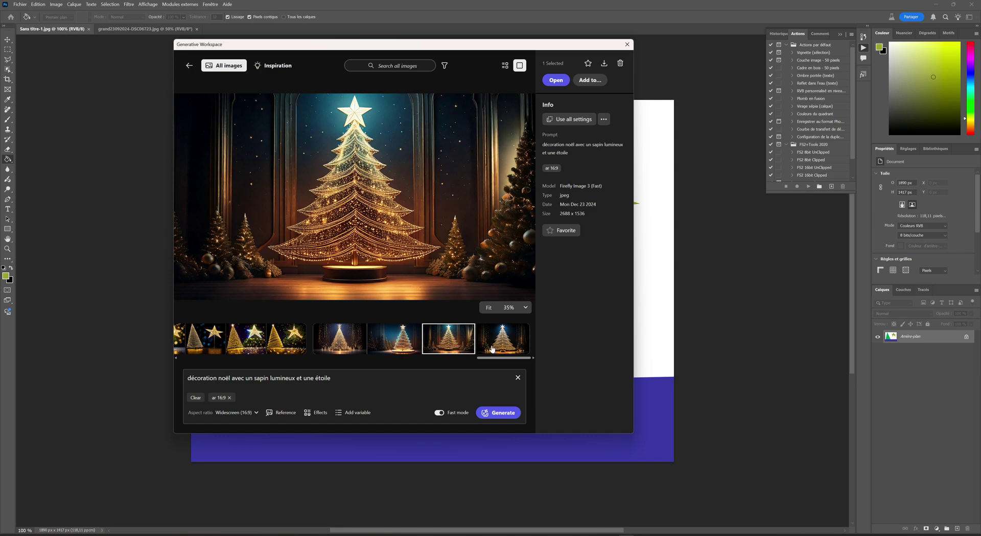
click(507, 346)
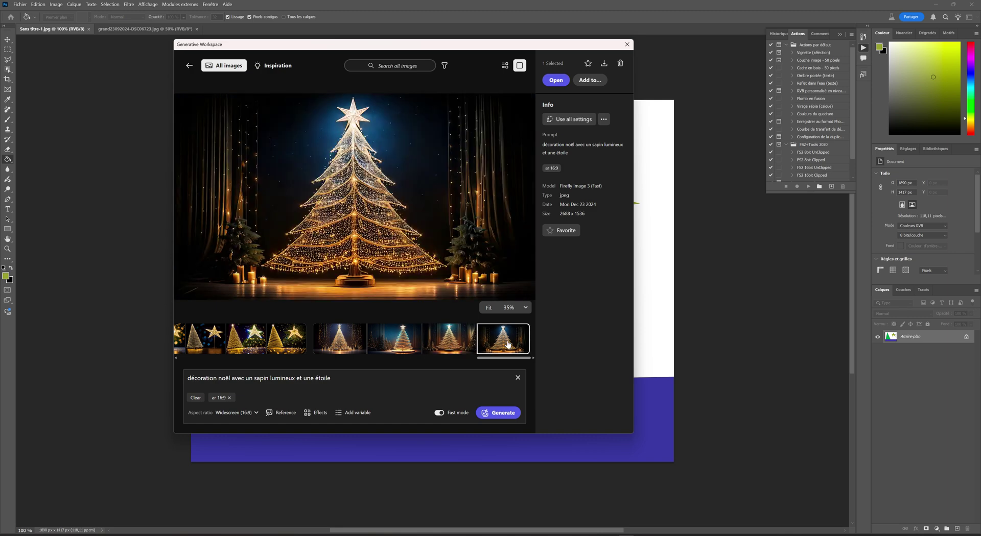
click(398, 346)
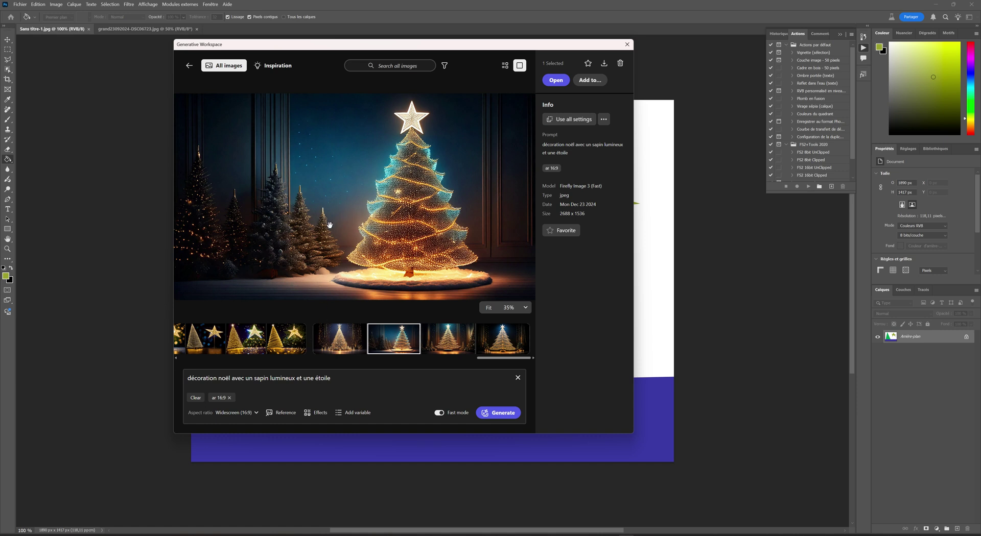
- Close the Generative Workspace and reopen it
click(626, 44)
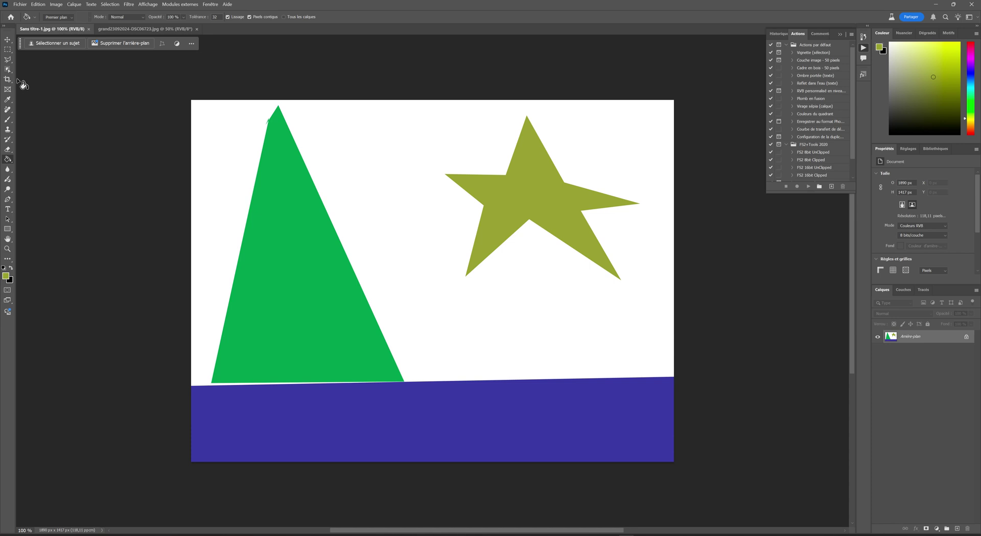
click(38, 4)
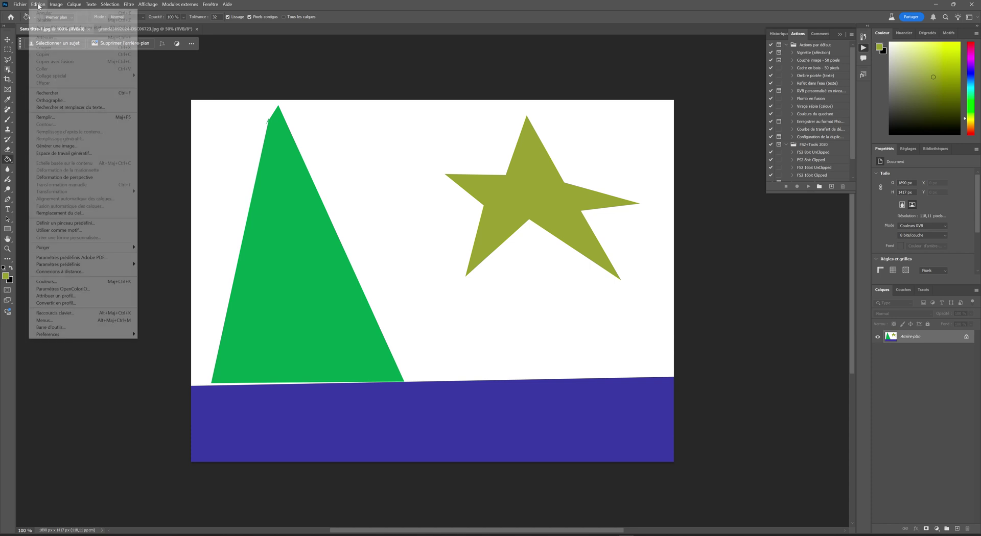
click(54, 154)
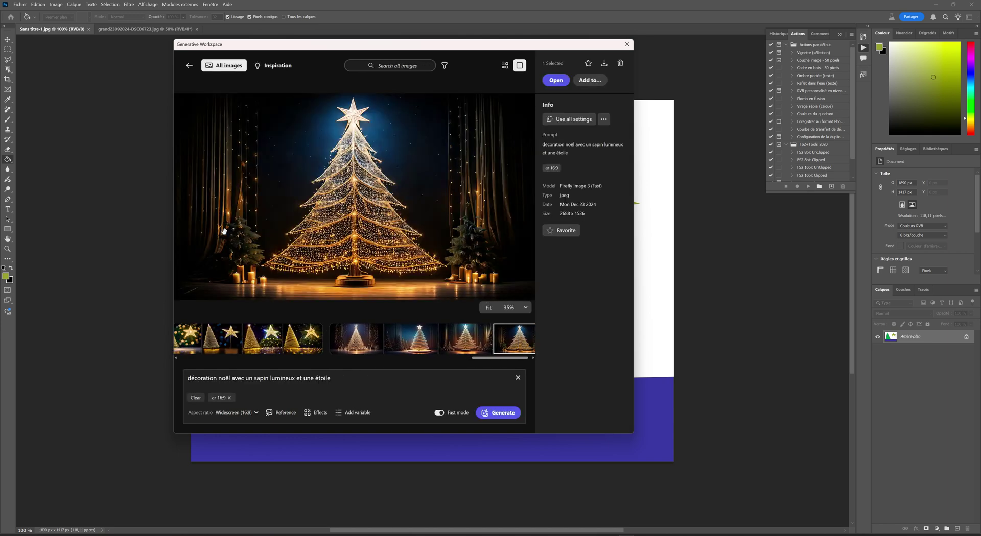
- Add the Bokeh effect to the Christmas tree prompt
click(319, 415)
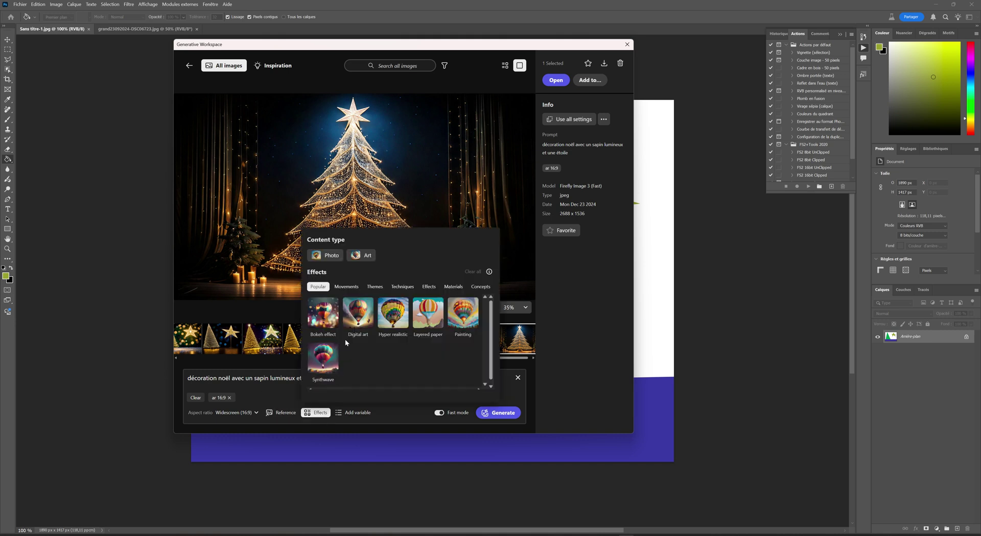
click(328, 314)
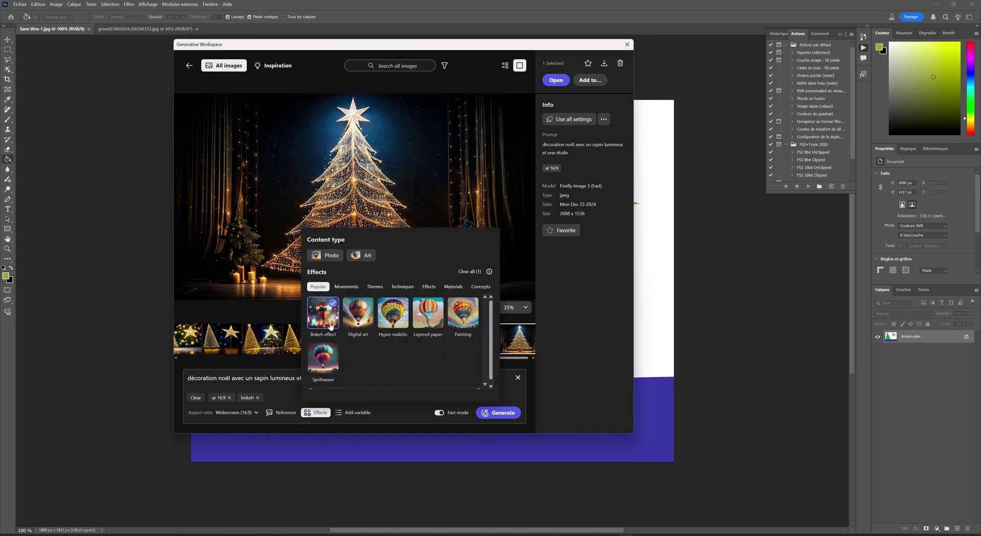
click(389, 410)
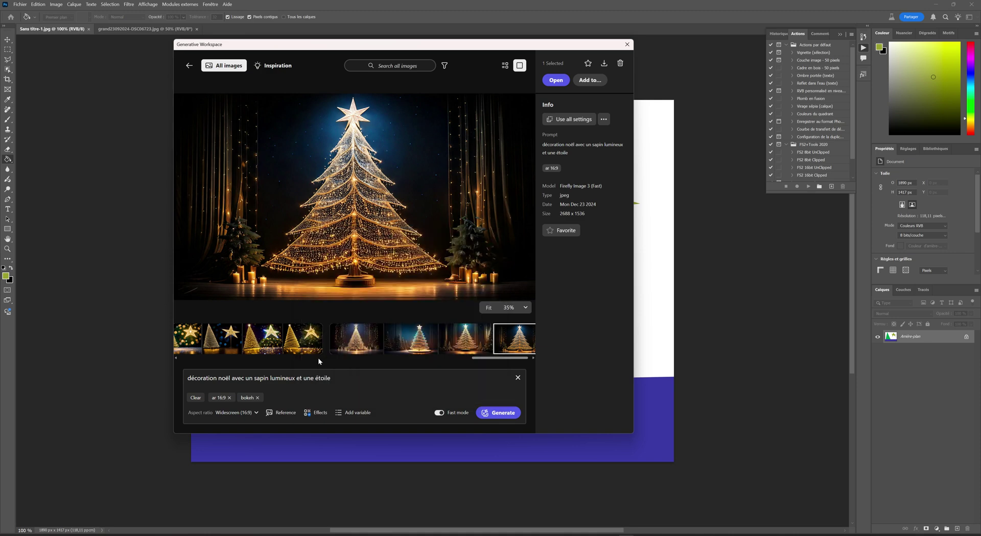
- Filter the Documents folder by *.jpg and upload Sans titre-1 as the composition reference
click(281, 413)
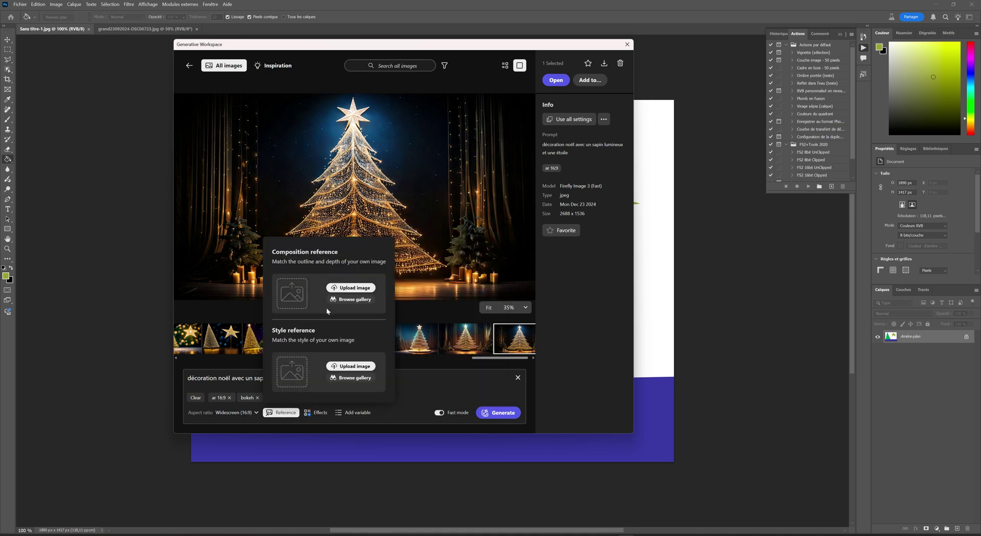
click(346, 288)
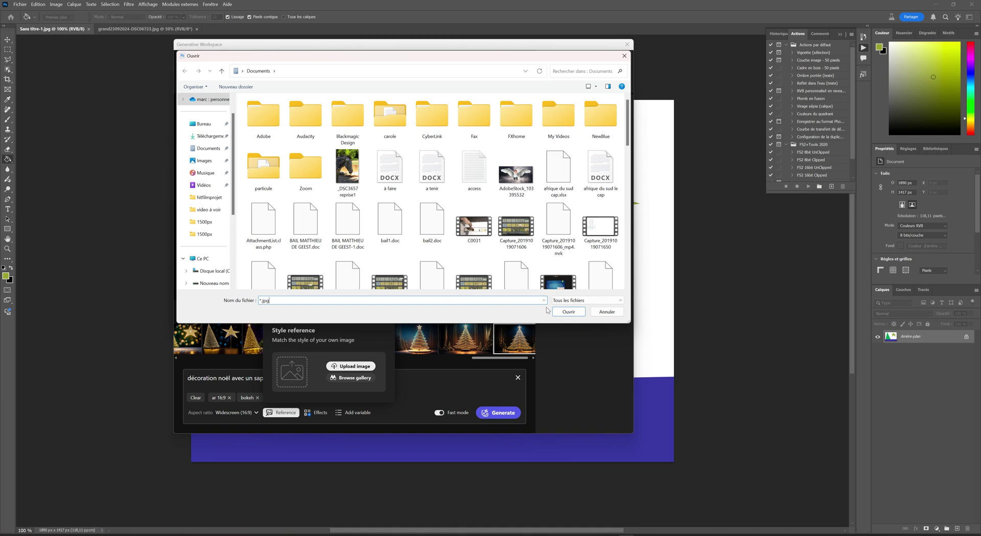
click(568, 312)
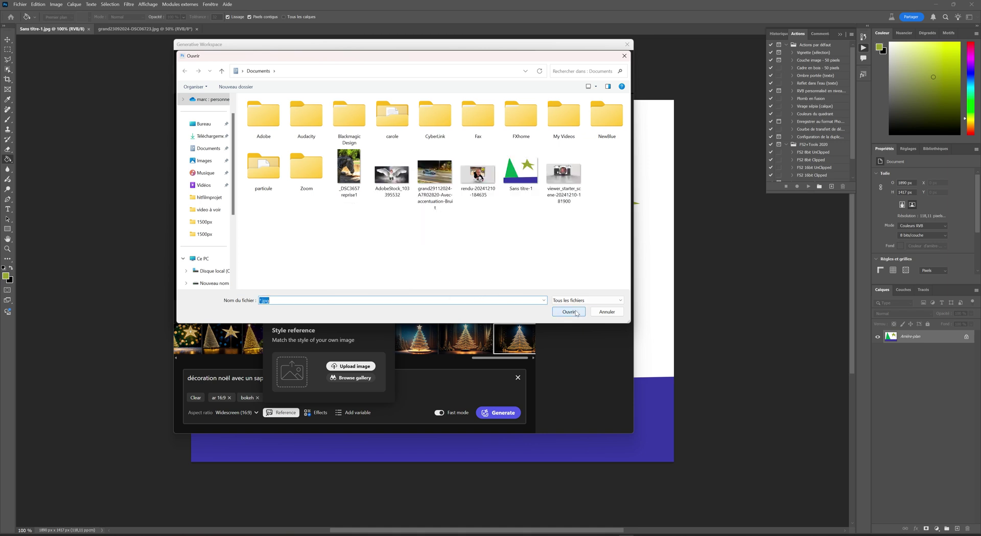
click(516, 172)
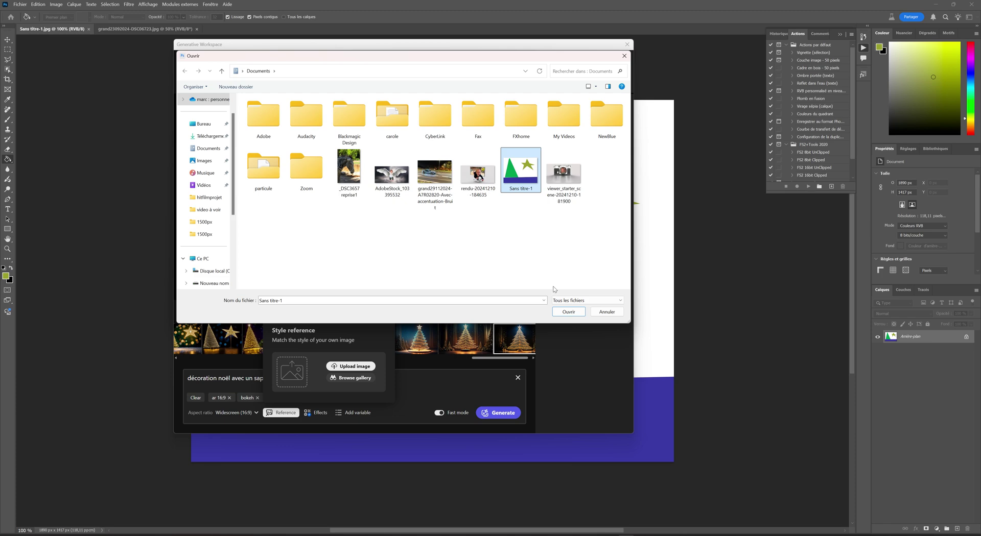
click(568, 312)
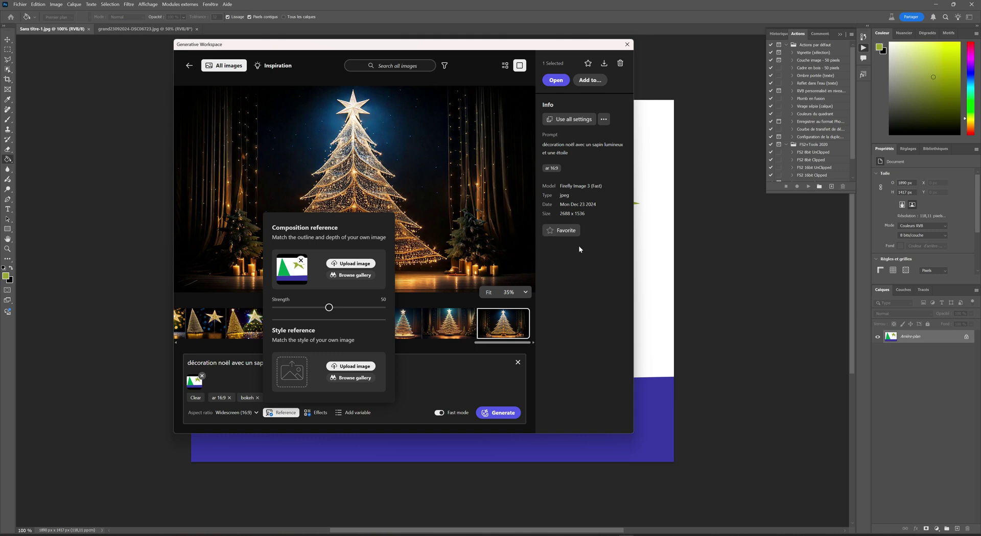
click(579, 274)
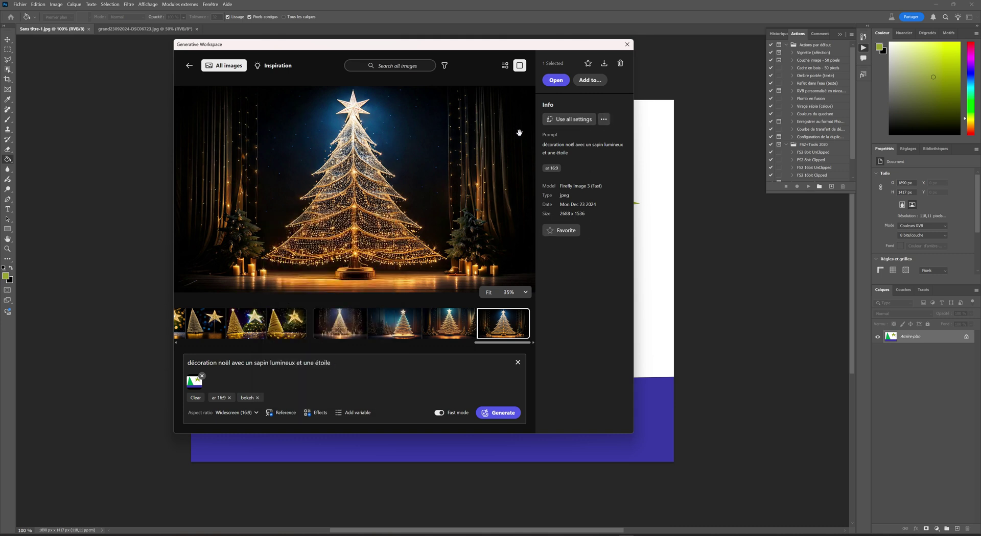
- Restore all settings of the selected Christmas tree image to the prompt and use that image as the style reference
click(590, 121)
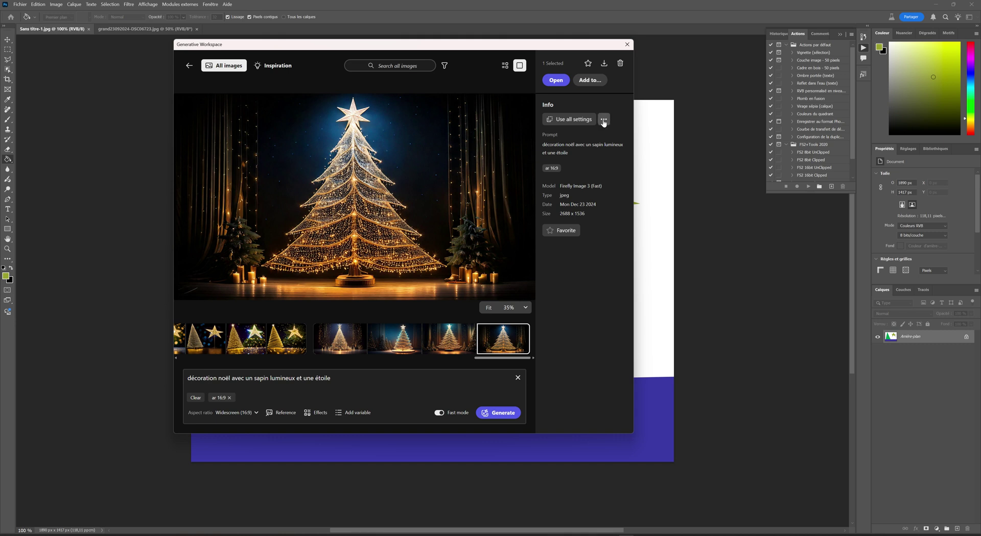
click(604, 121)
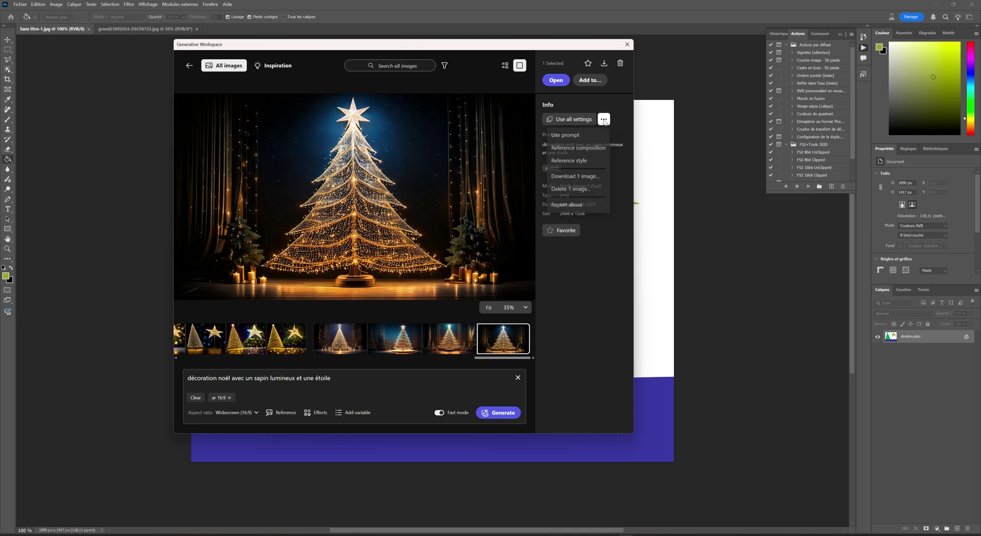
click(572, 161)
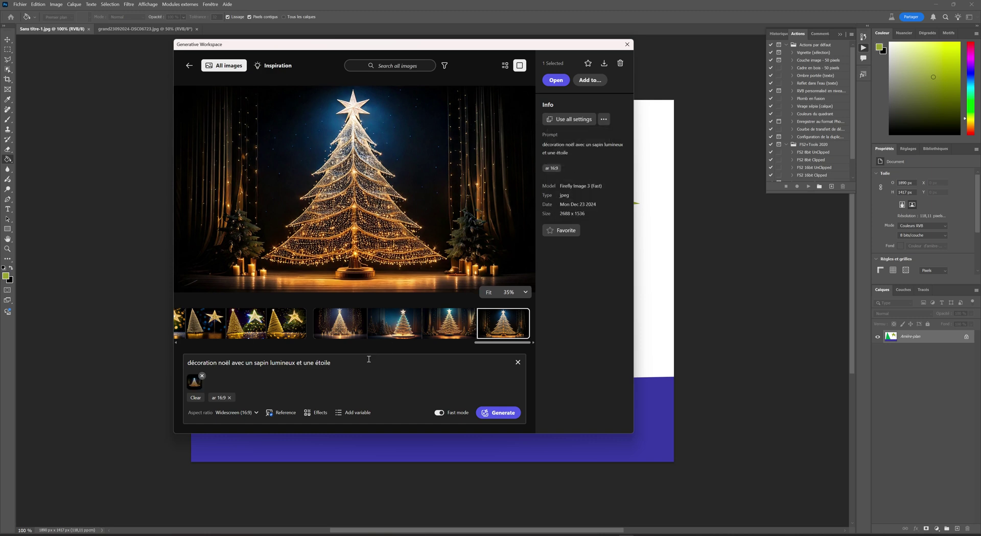
- Upload Sans titre-1 from the Documents folder as the composition reference
click(285, 418)
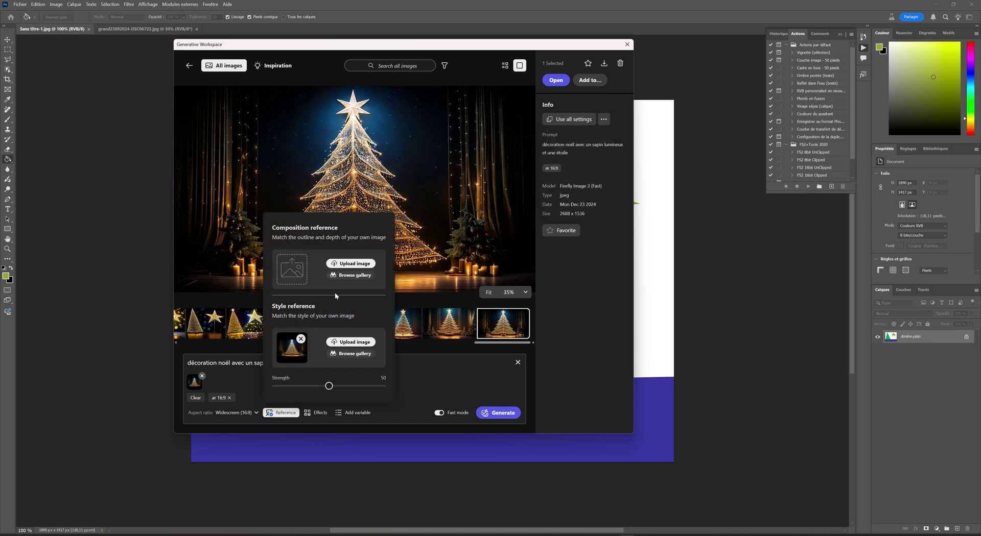
click(350, 264)
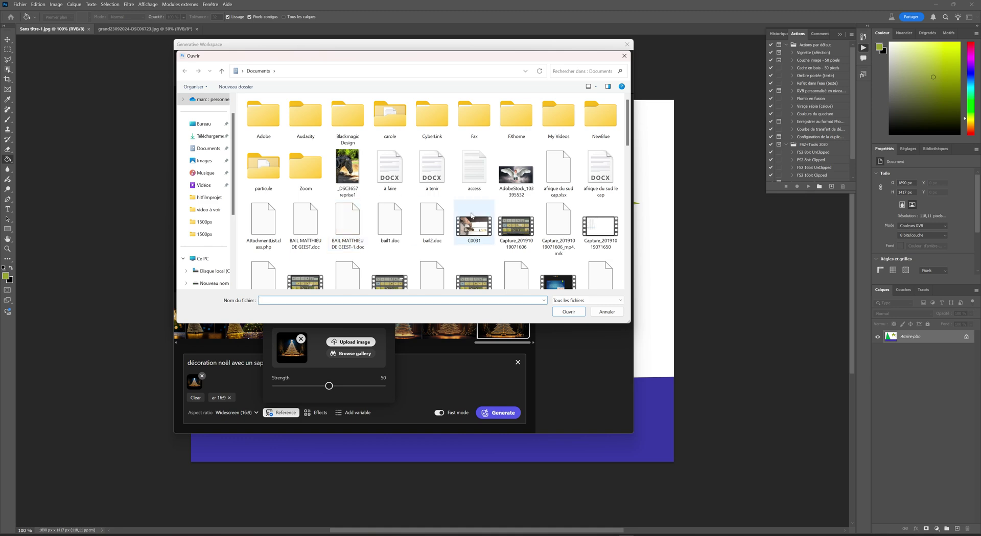
scroll(471, 216, down, 15)
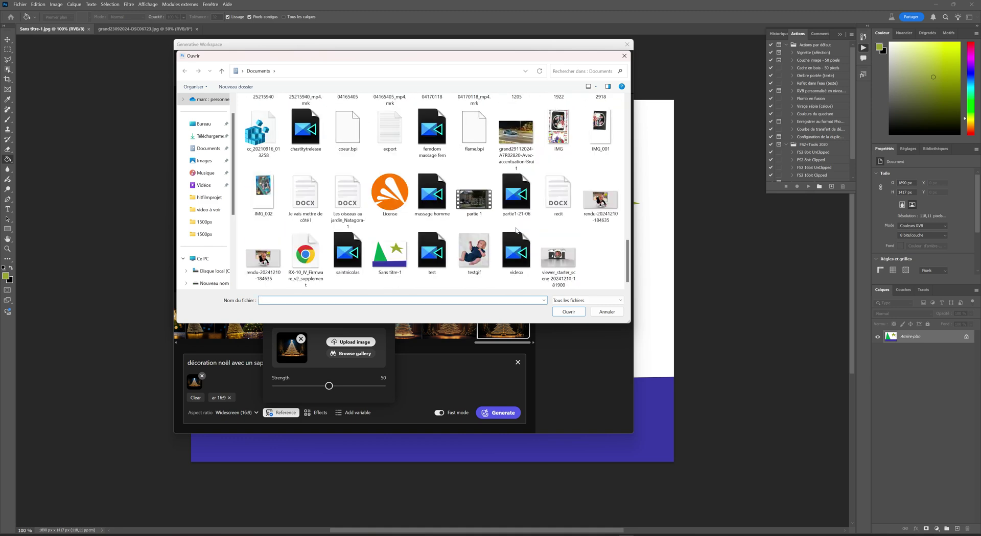
click(389, 253)
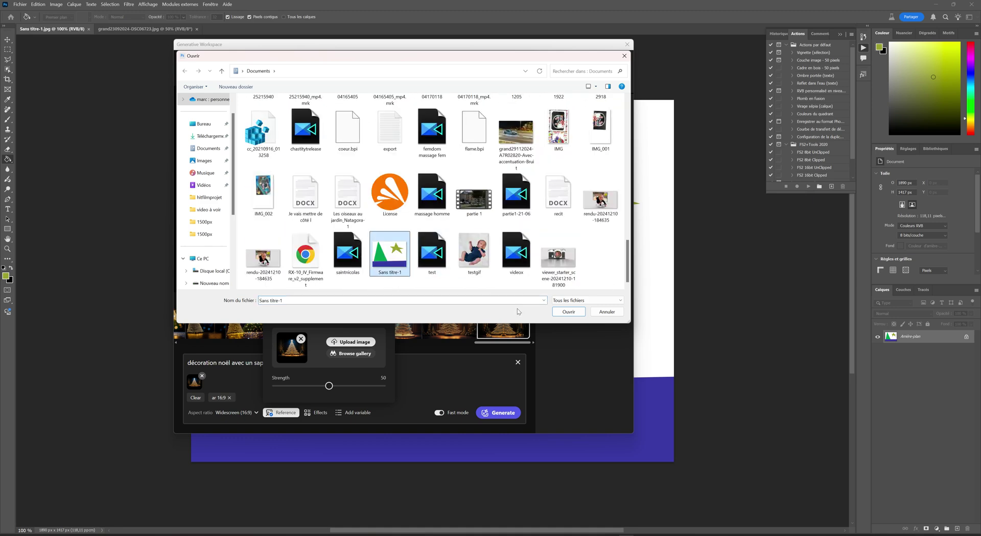
click(568, 312)
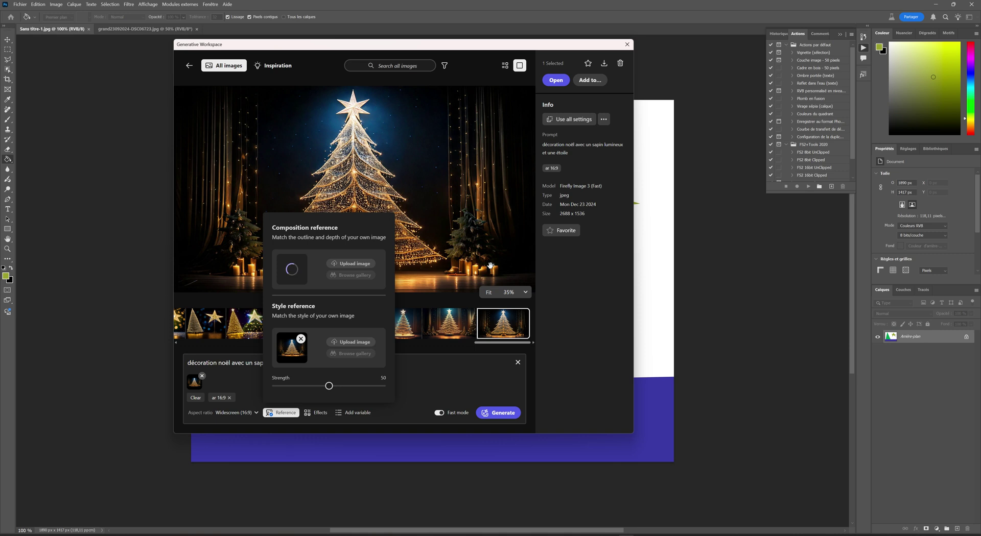
click(604, 121)
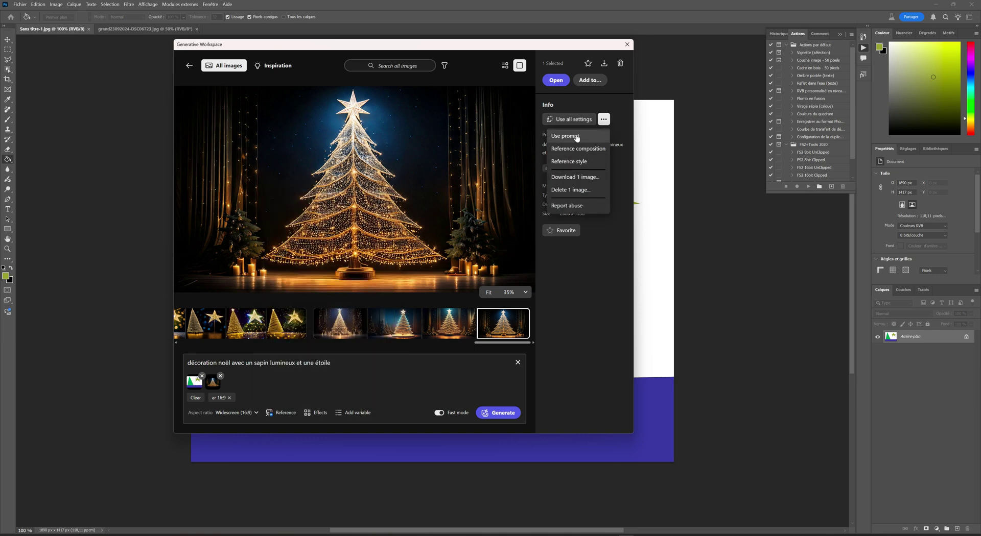
click(590, 295)
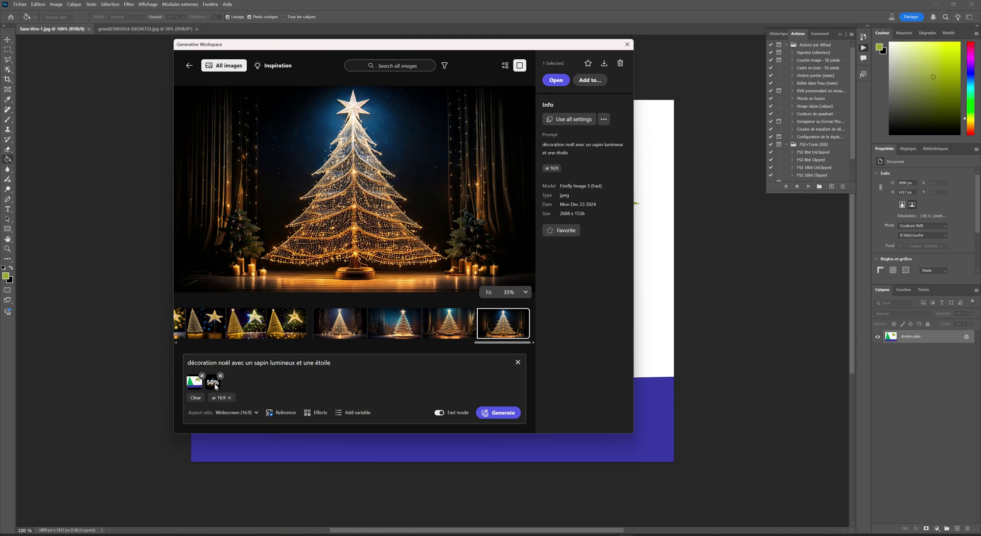
- Set the style reference strength to 90 and generate the Christmas tree and star images
click(281, 413)
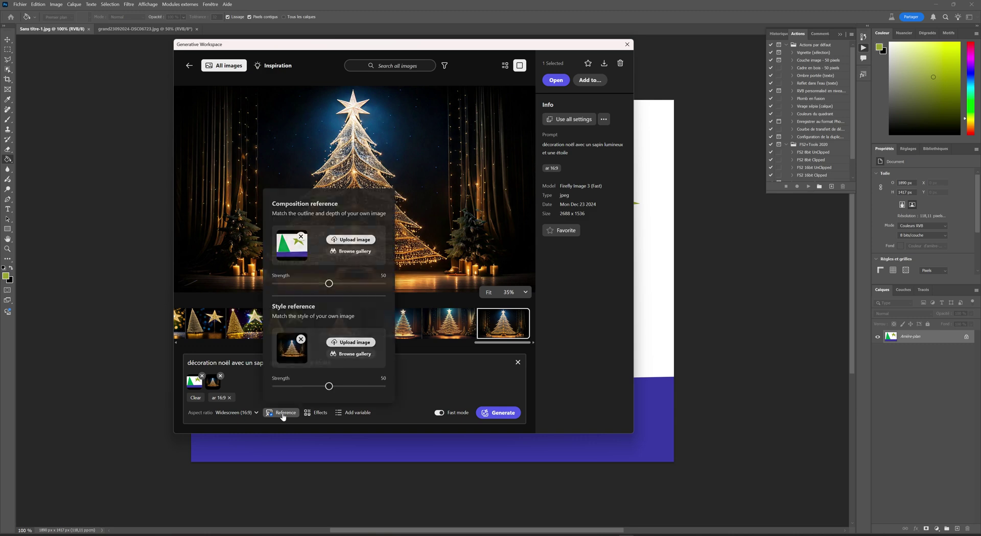
drag(348, 387, 391, 384)
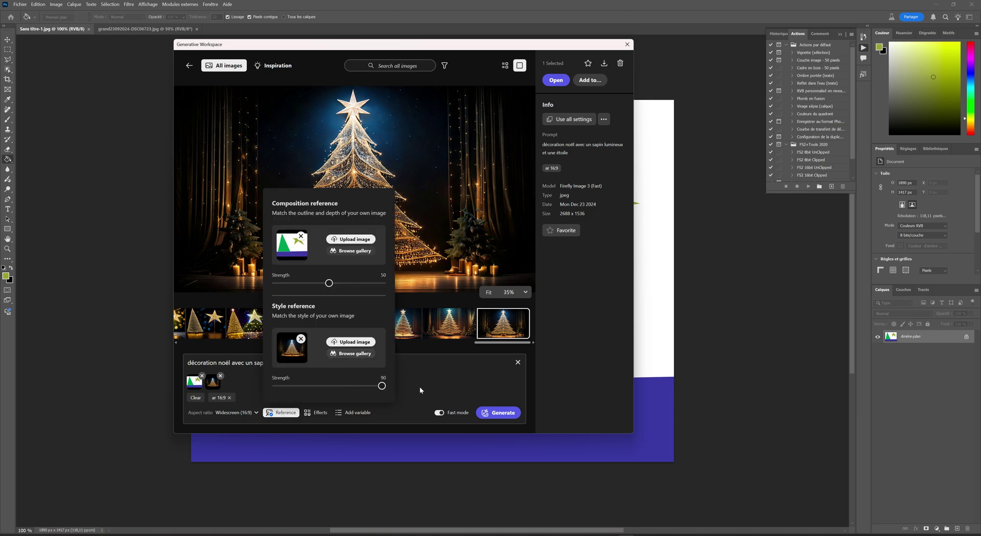
click(497, 413)
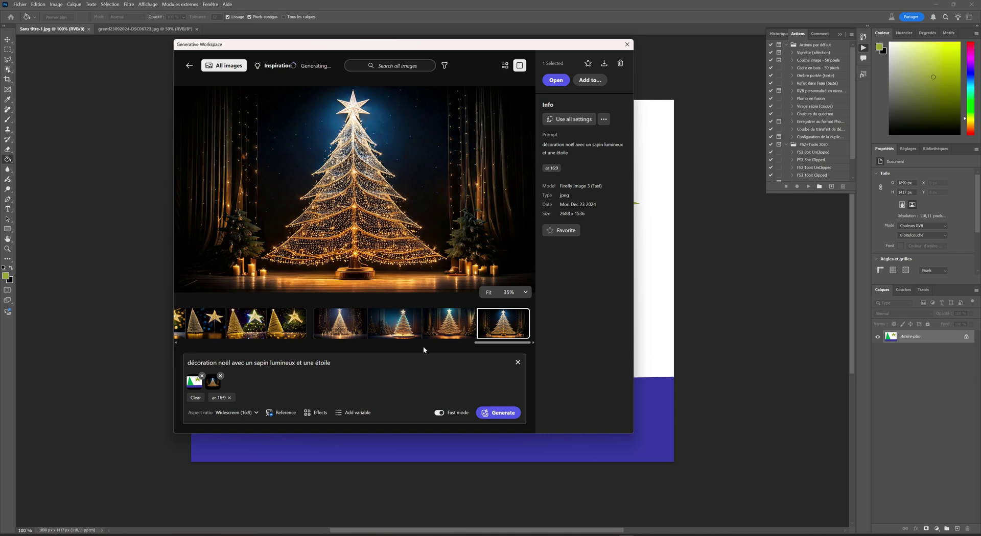
- Return to the full list of generations and open the first image of the newest tree and star set
click(189, 66)
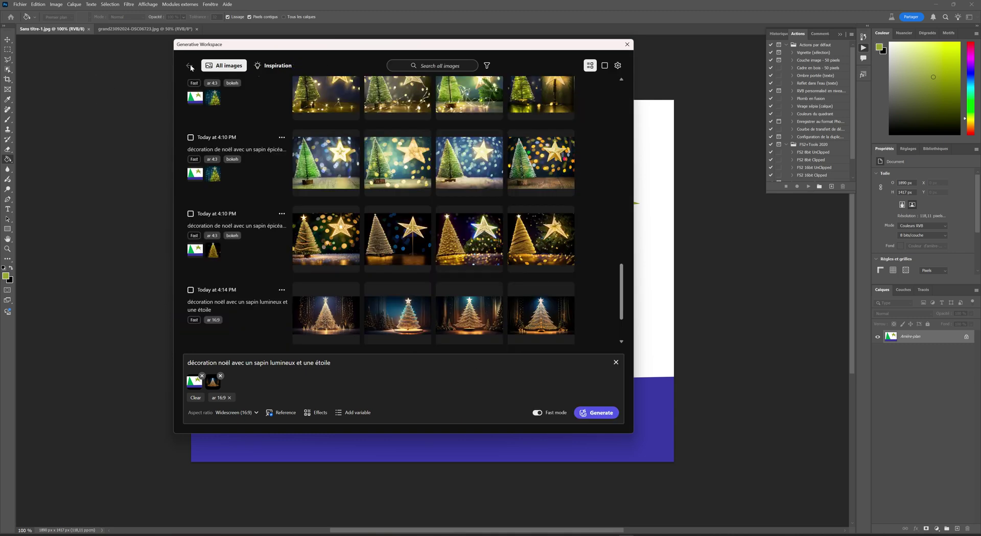
scroll(375, 282, down, 1)
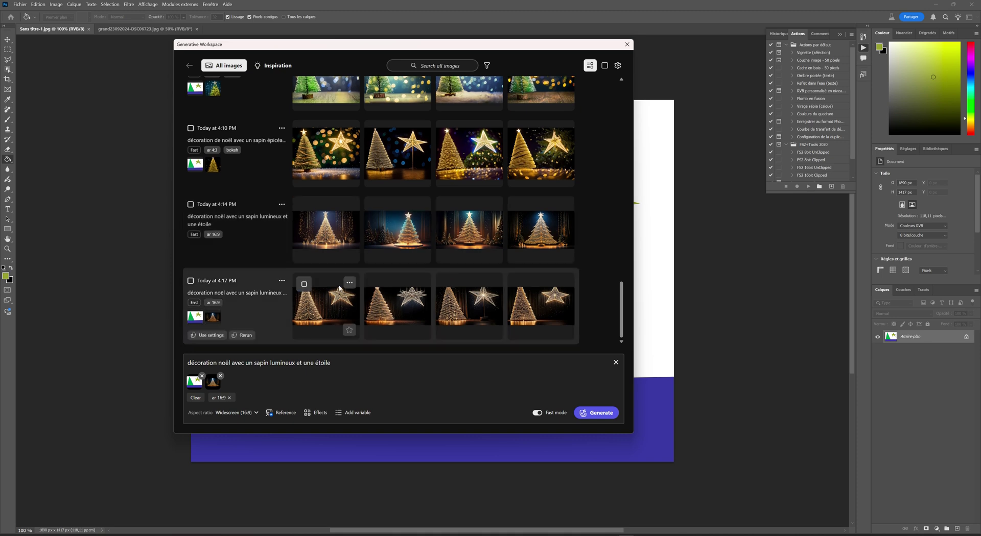
click(308, 326)
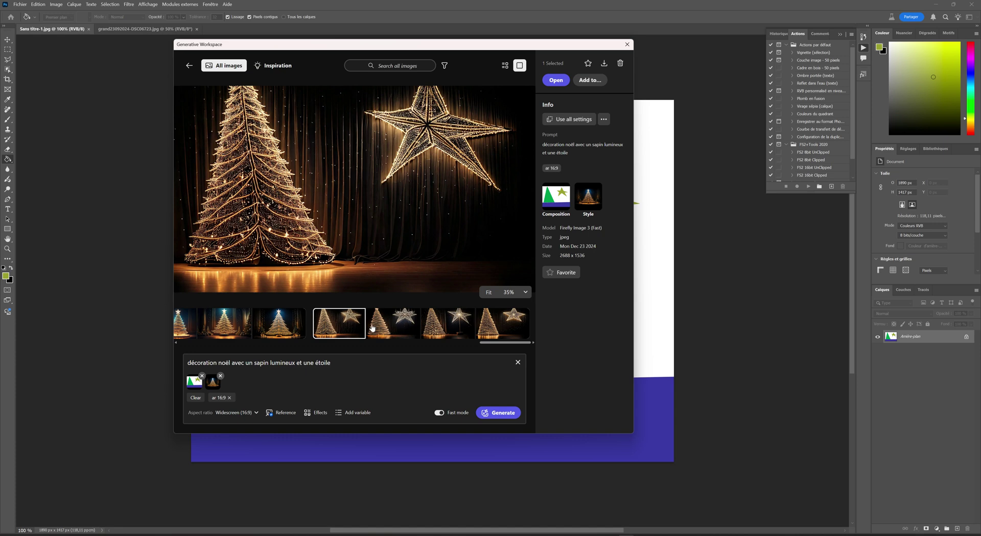
- Add the Bokeh effect to the prompt with both references and generate a new set of images
click(284, 414)
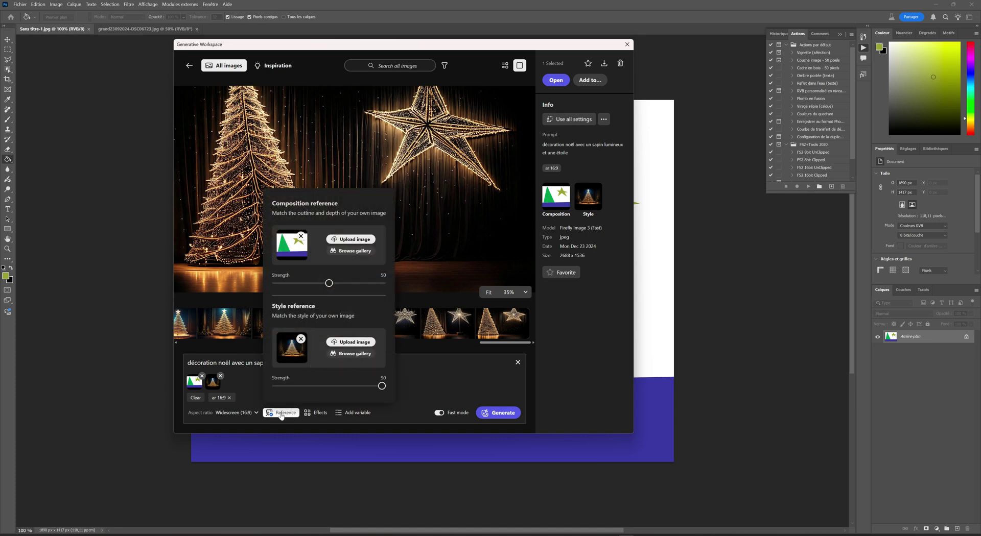
click(316, 414)
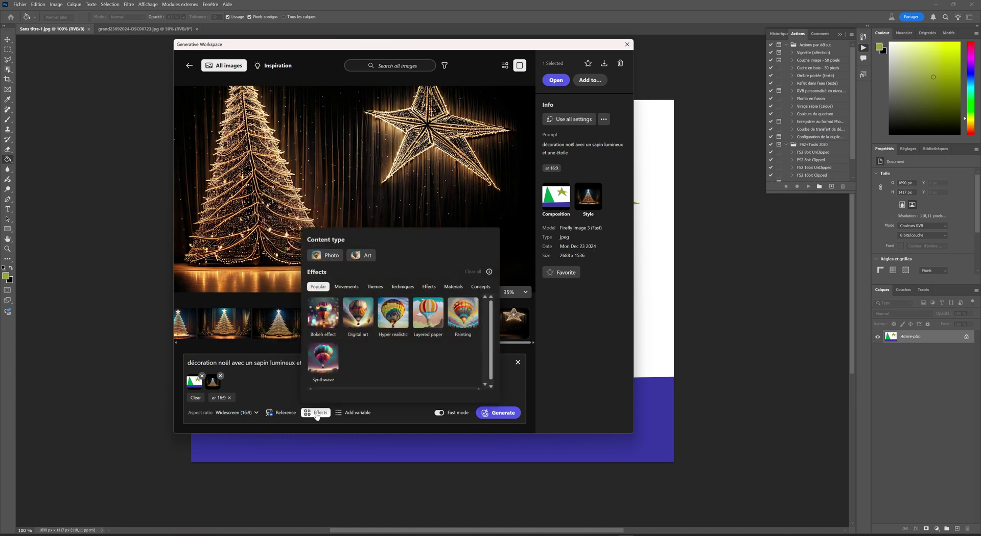
click(325, 316)
click(491, 415)
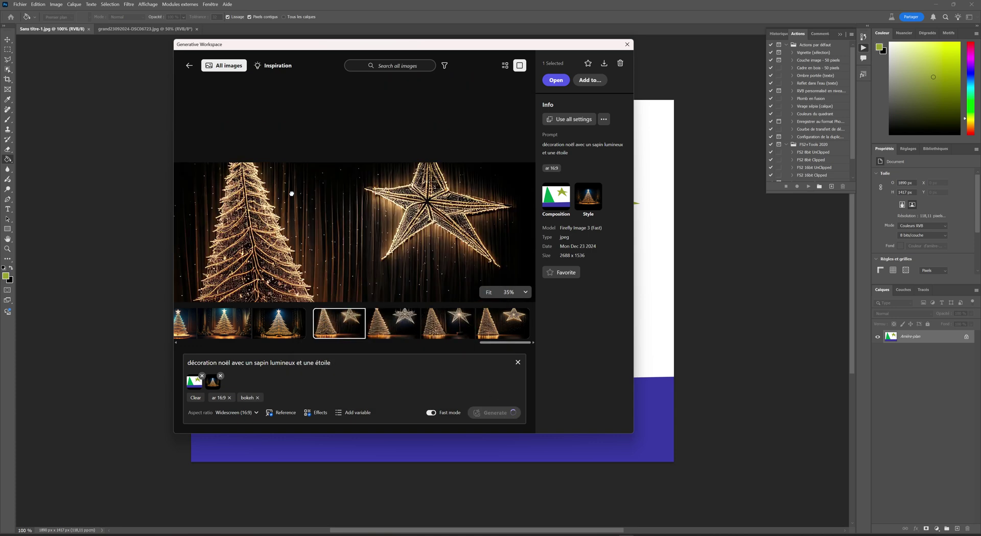
- View the other three images of the tree and star set made without Bokeh
click(383, 340)
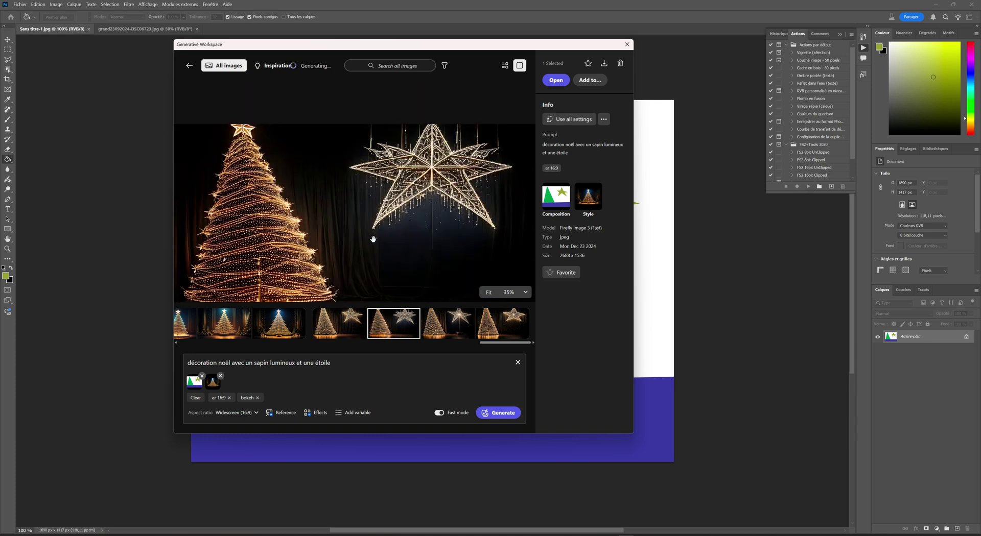
click(434, 330)
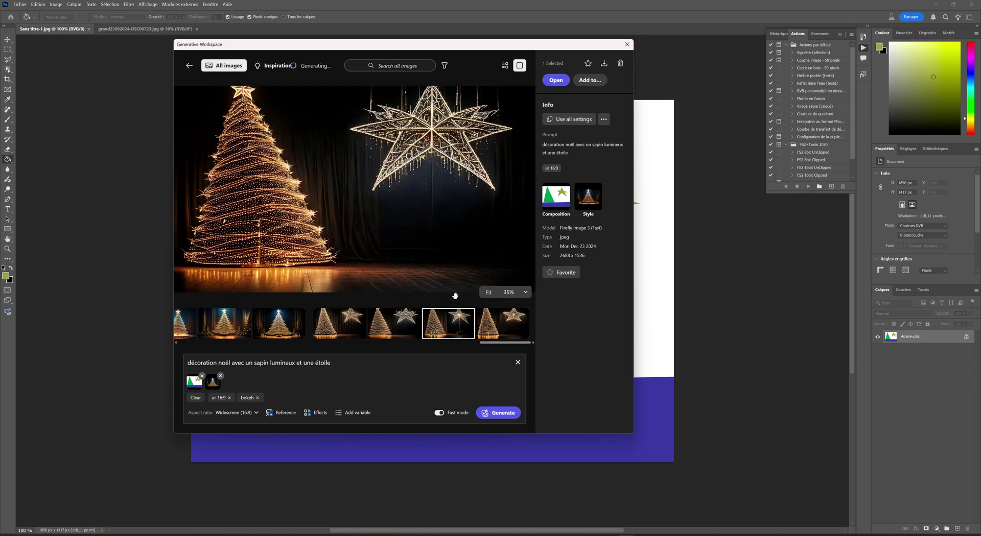
click(489, 337)
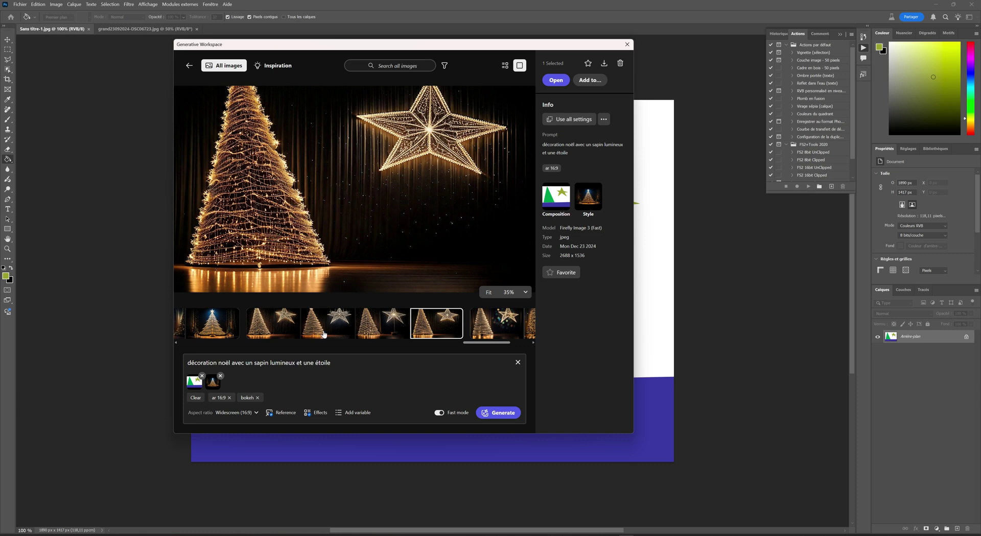
- Generate another set with the same Bokeh settings and view images of the first Bokeh set
click(518, 417)
scroll(460, 322, right, 3)
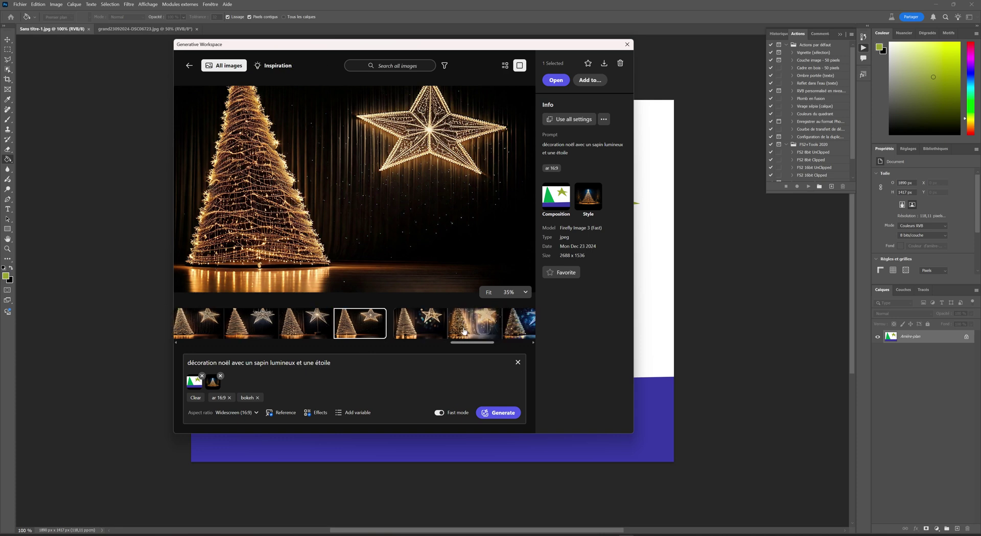
click(460, 326)
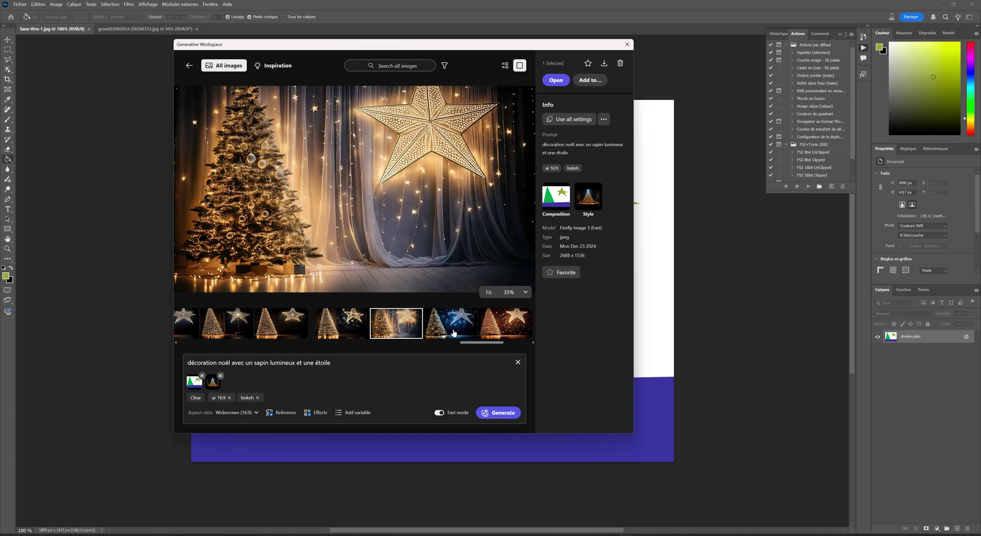
click(454, 333)
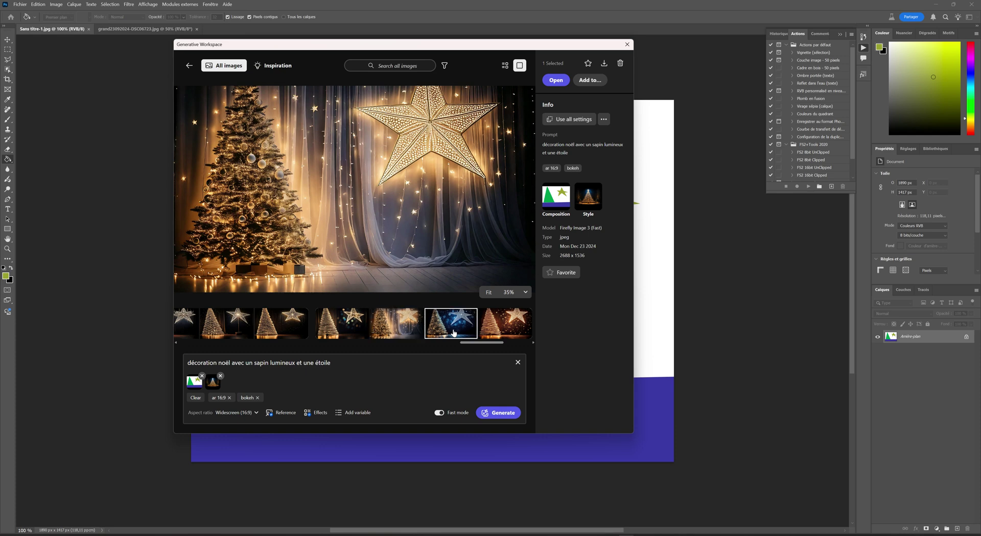
click(496, 330)
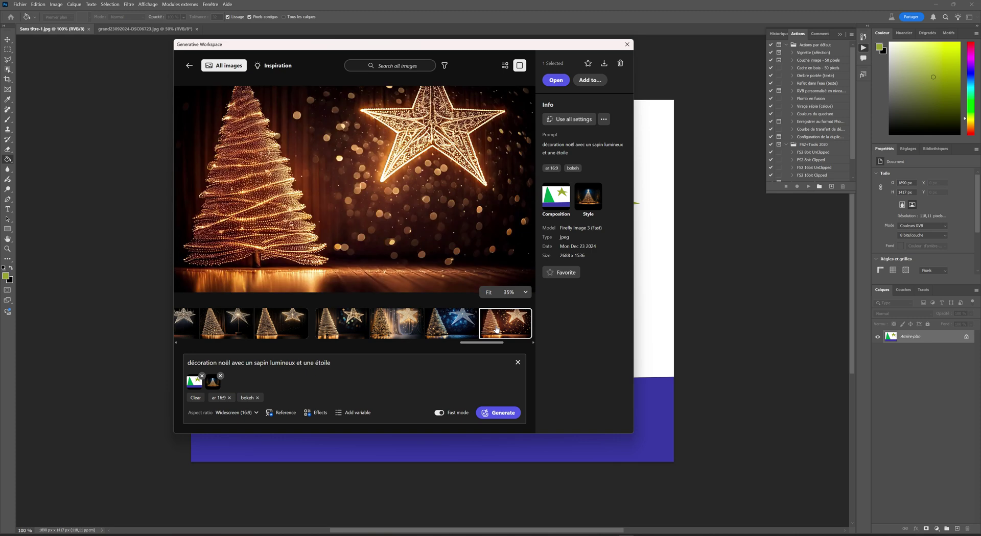
- Browse the generated sets and compare the images of the newest Bokeh set
scroll(496, 330, right, 4)
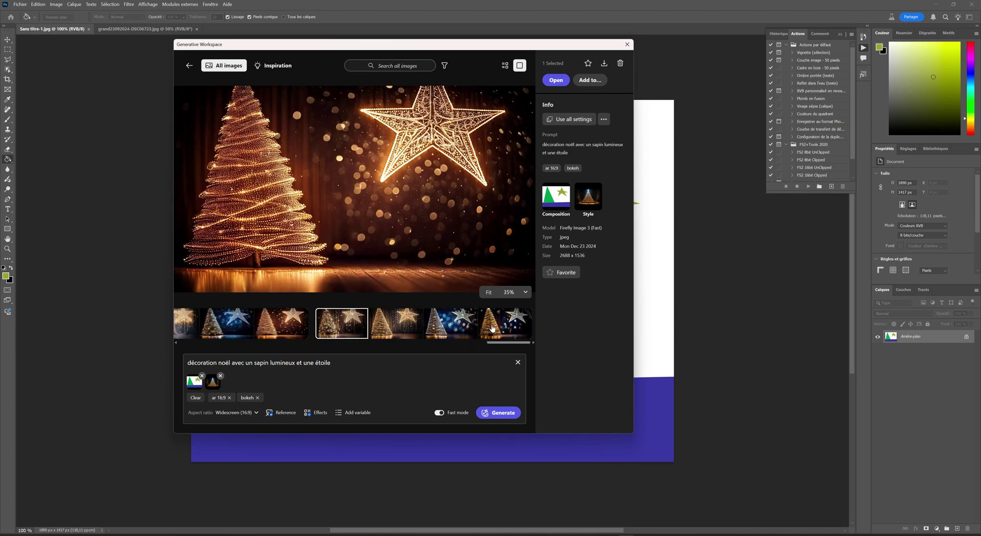
scroll(492, 328, left, 5)
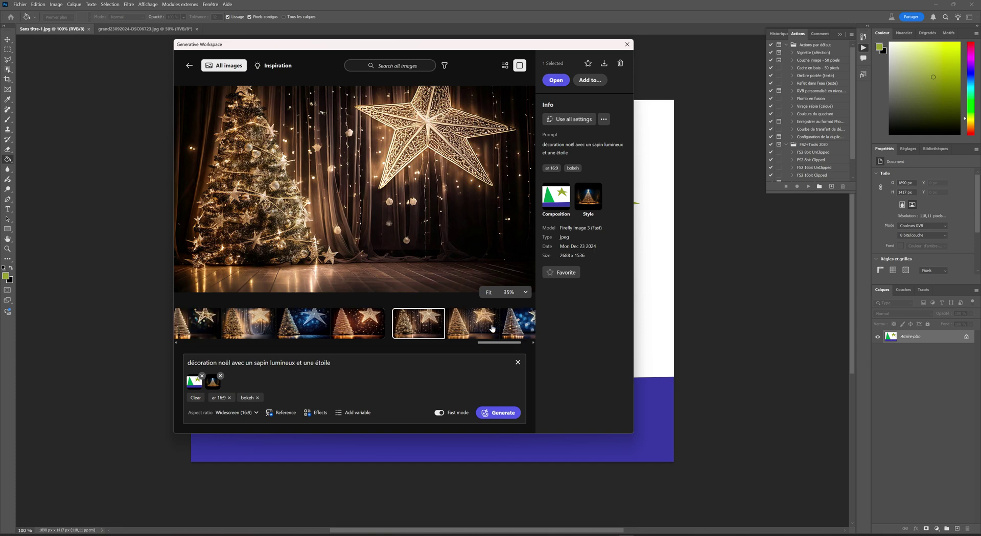
scroll(492, 329, left, 6)
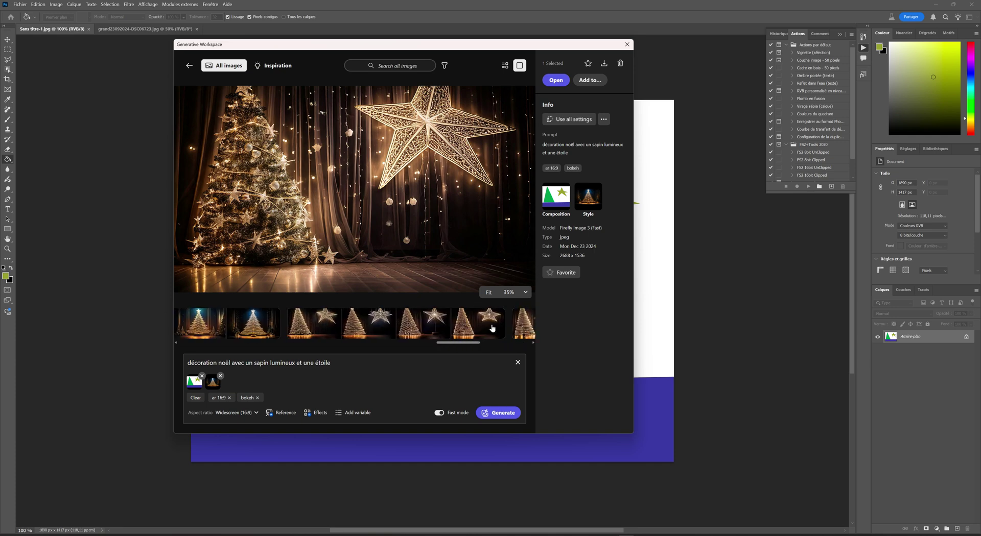
drag(437, 344, 531, 347)
click(510, 333)
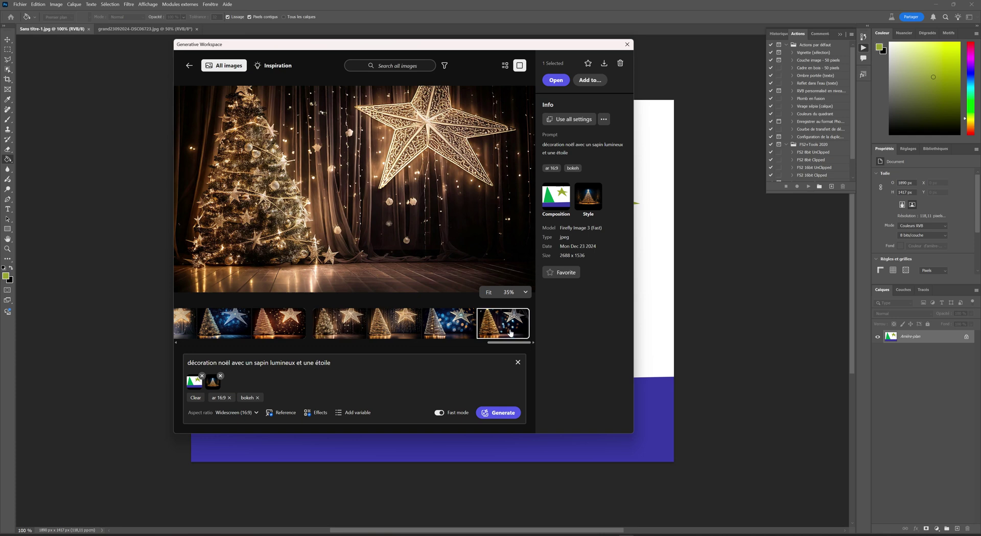
click(451, 330)
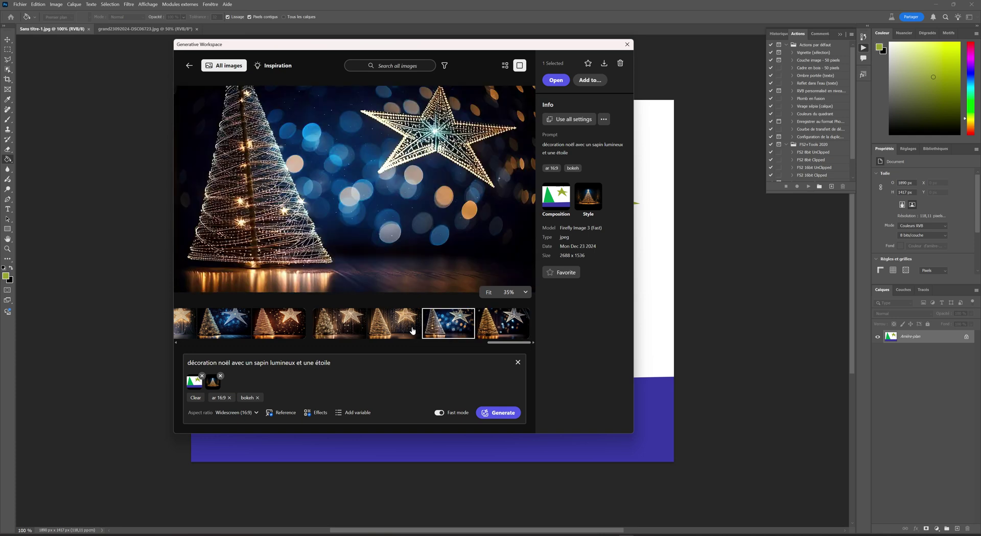
click(413, 331)
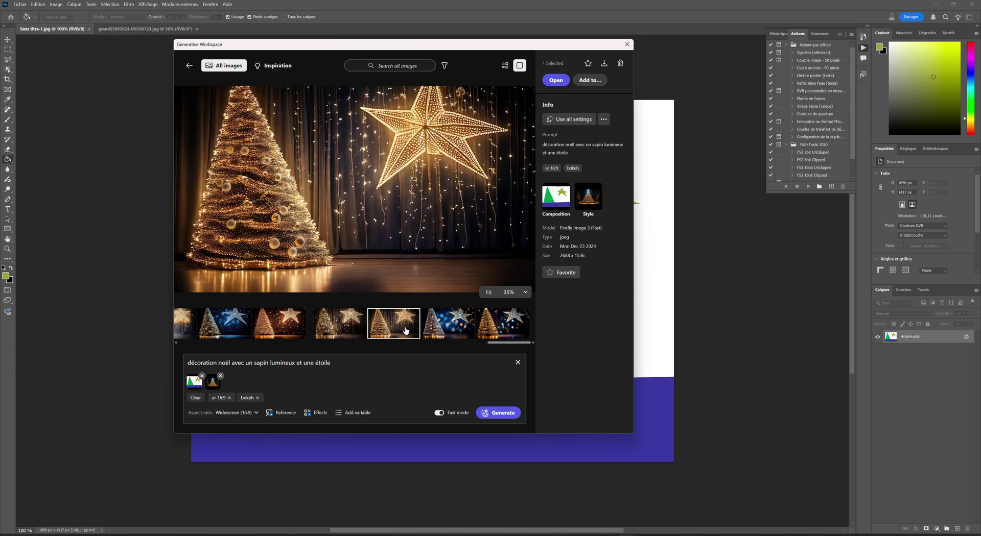
- Select the first image of the newest Bokeh set and check its download dialog without saving
click(357, 333)
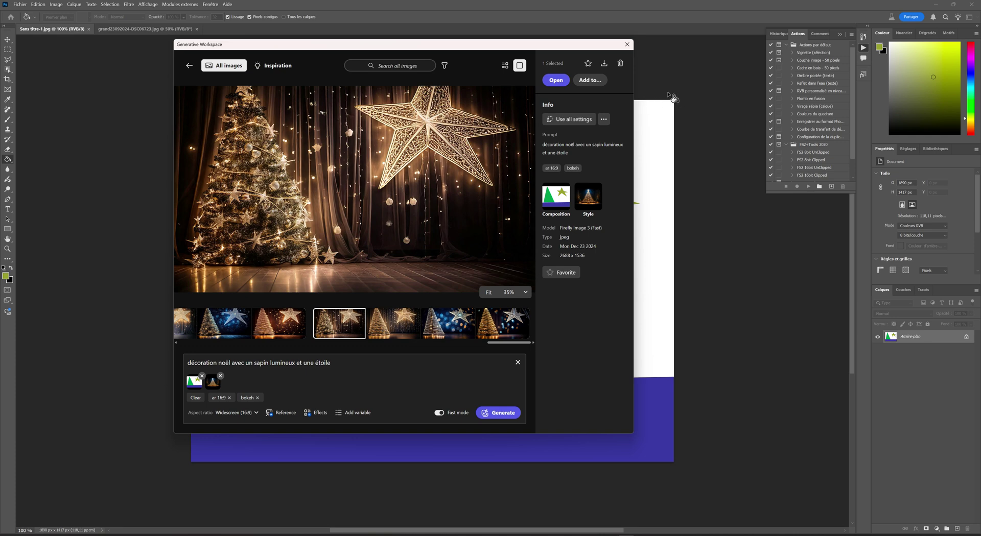
click(603, 63)
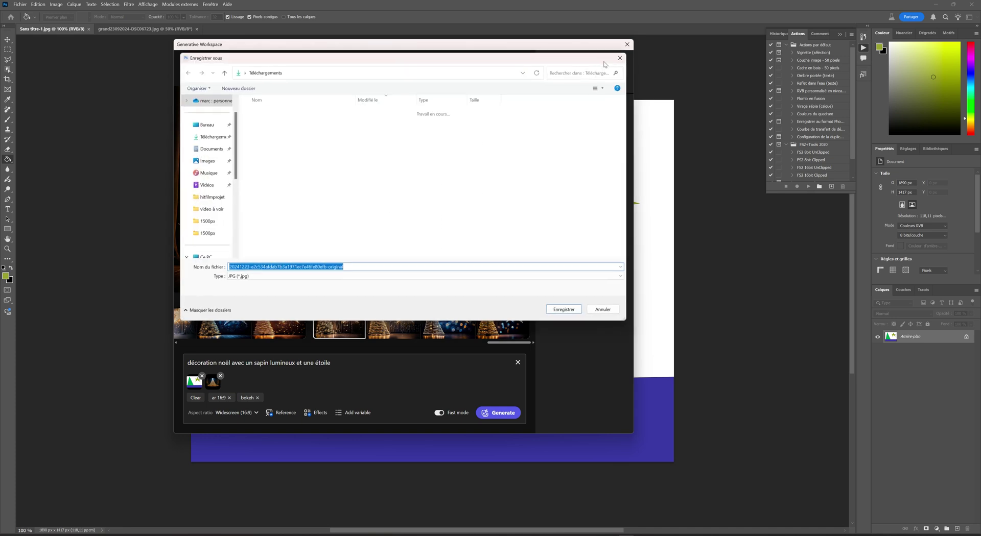
click(609, 313)
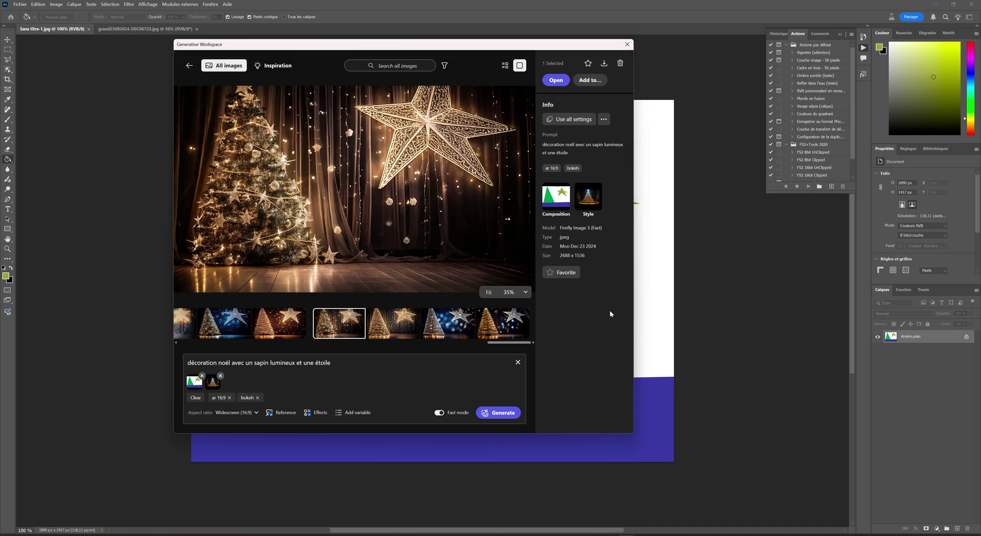
- Add the selected generated image to the open document grand23092024-DSC06723.jpg as separate layers
click(595, 81)
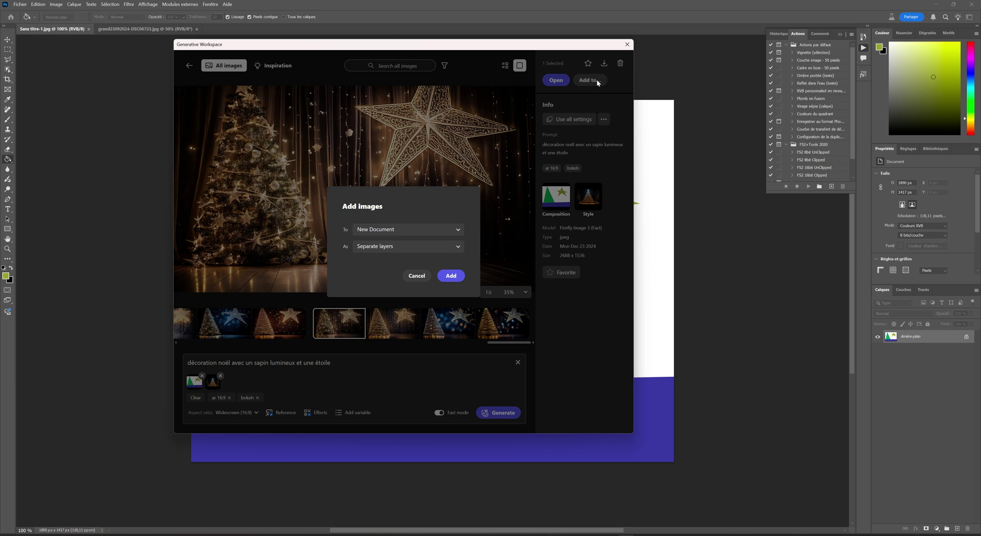
click(458, 231)
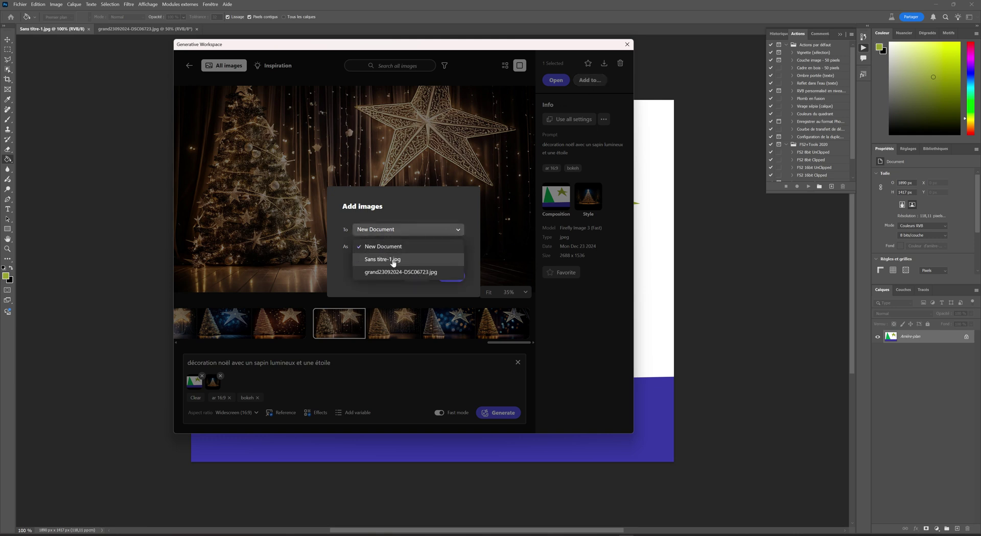
click(384, 273)
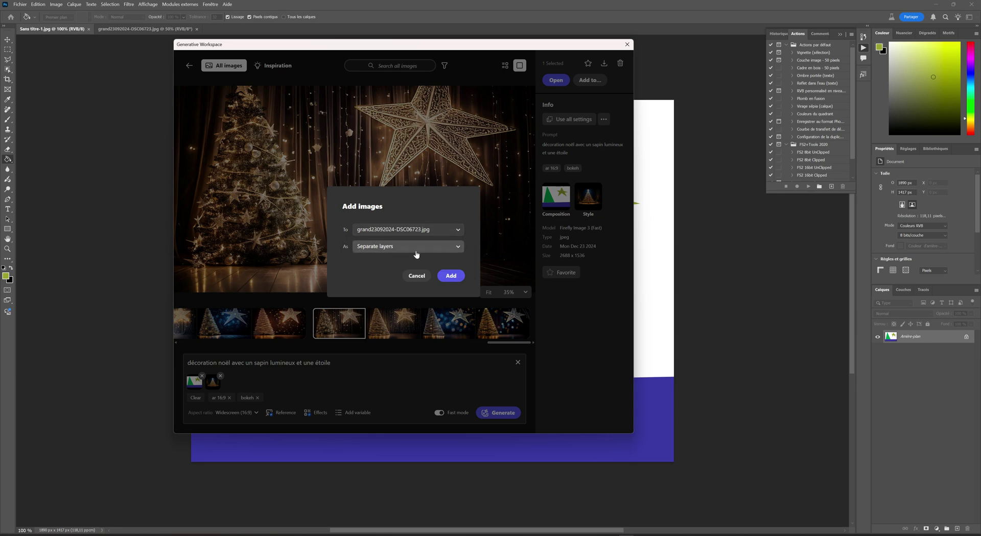
click(449, 276)
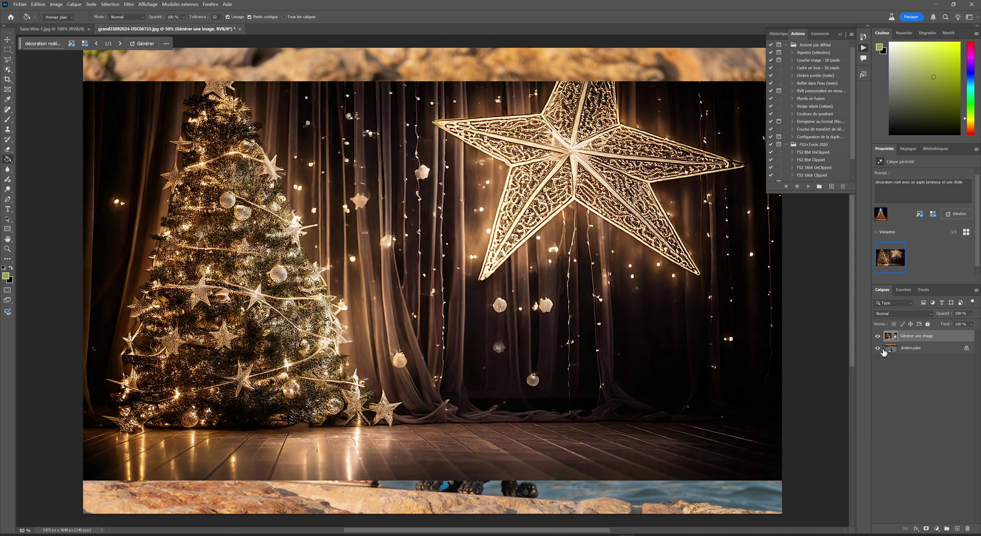
- Hide the generated image layer and select the subject, woman and dog, on the background photo layer
click(878, 336)
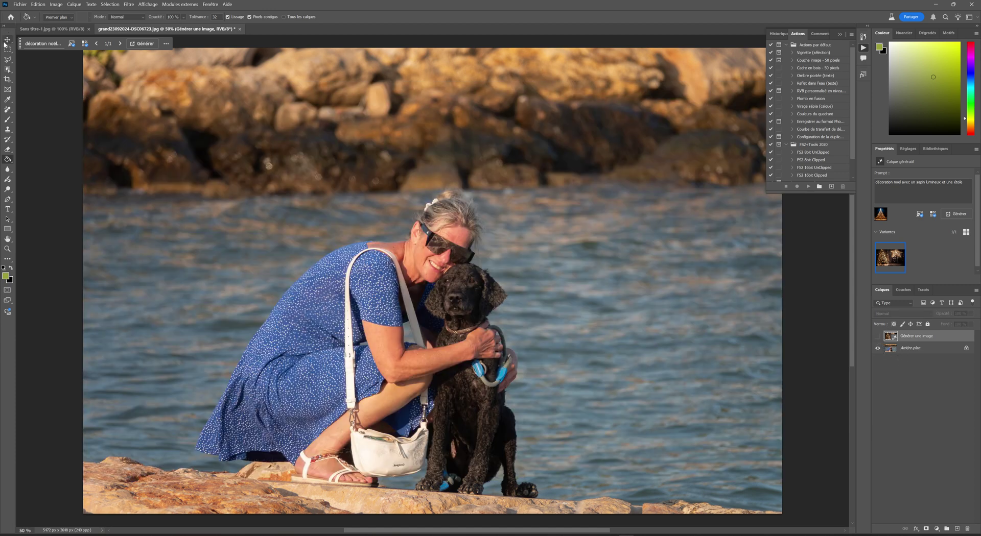
click(110, 4)
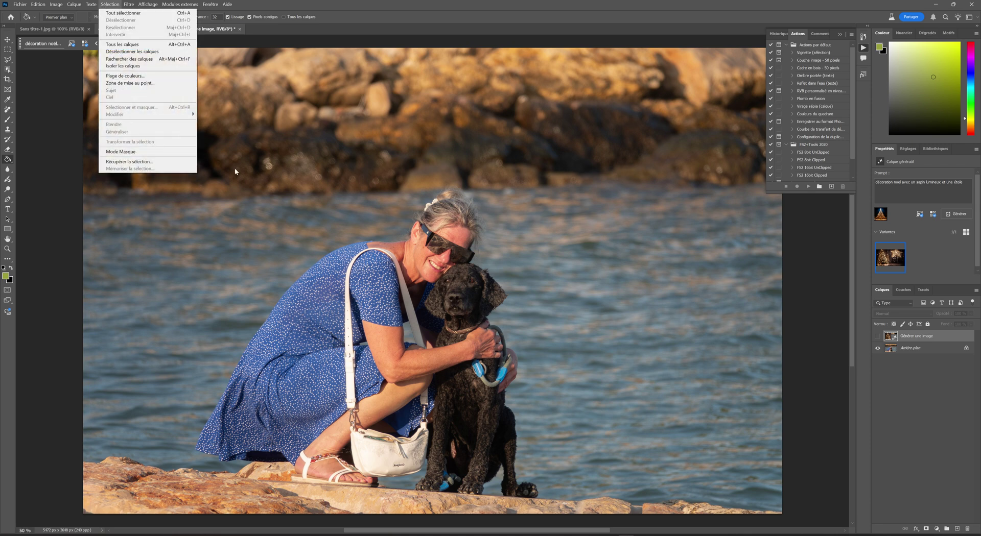
click(925, 353)
click(925, 350)
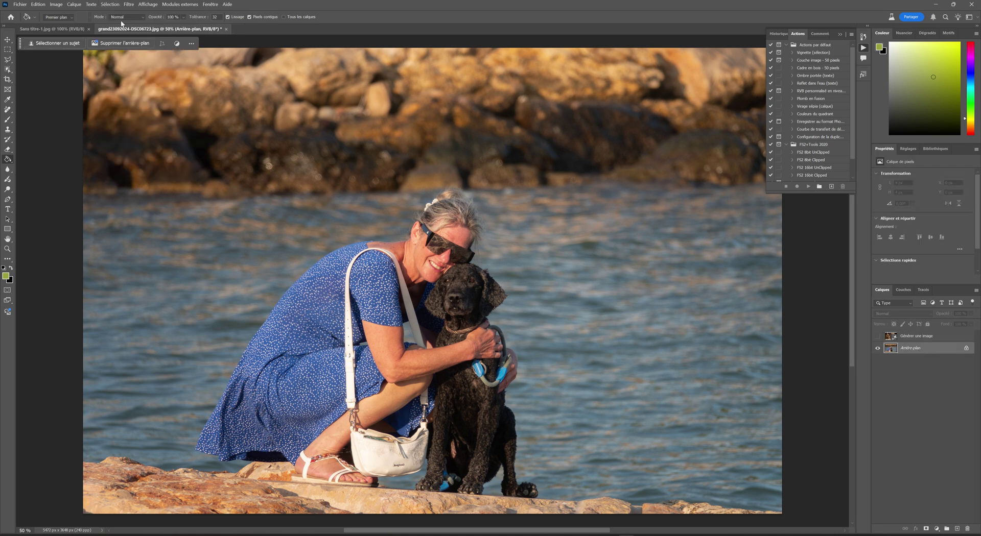
click(112, 5)
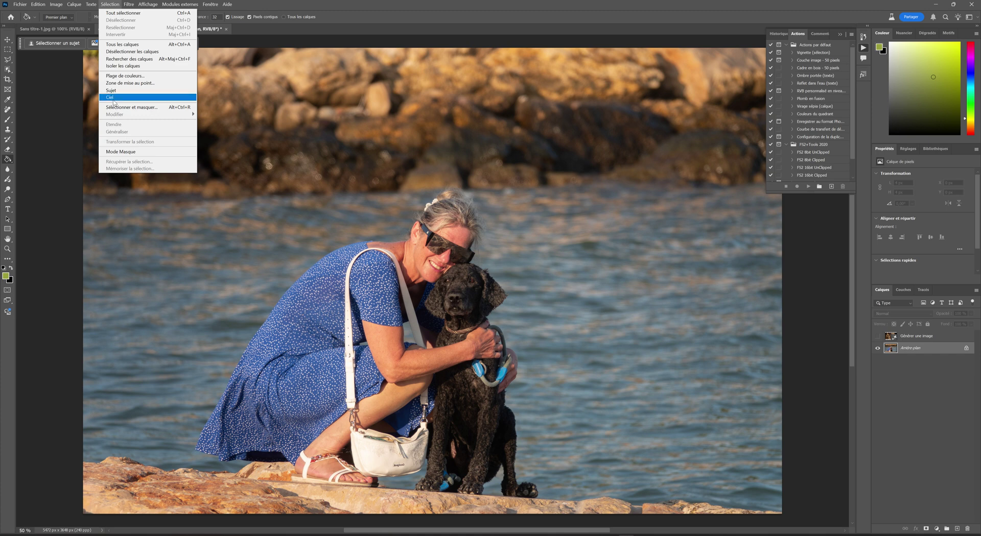
click(112, 91)
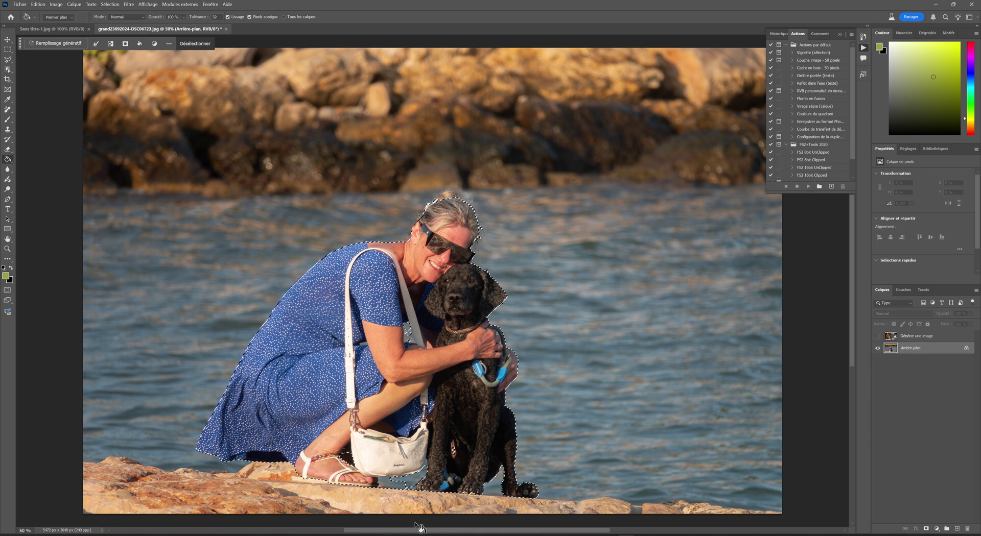
- Refine the subject selection with Quick Selection, including the hair bun and subtracting the area between the sandal and the dog's paws
click(8, 61)
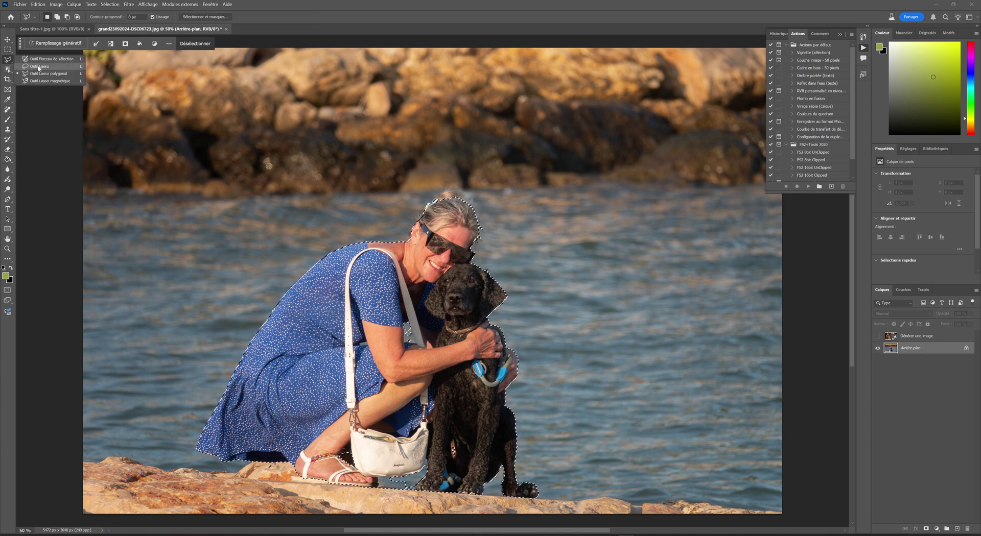
click(8, 70)
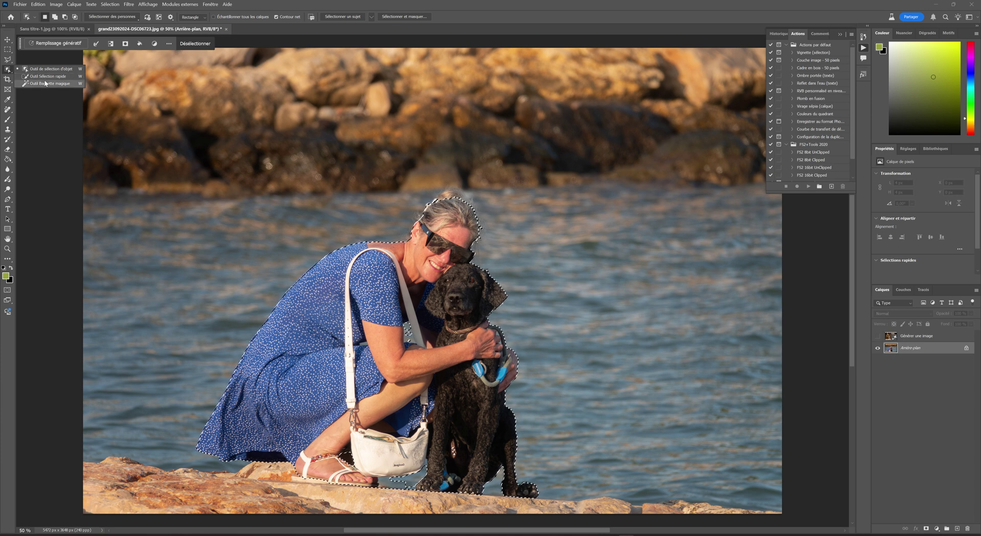
click(45, 77)
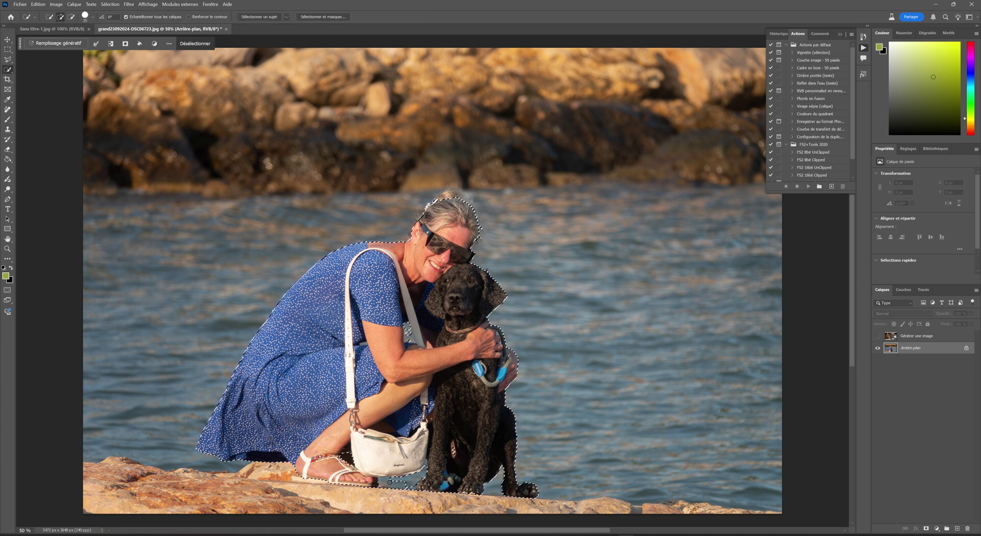
key(alt)
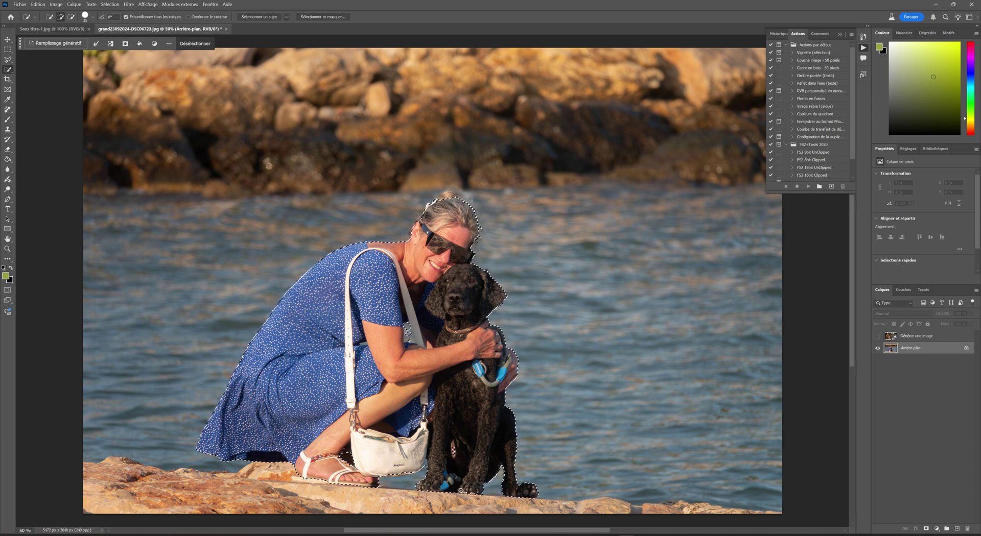
key(alt)
drag(375, 471, 423, 470)
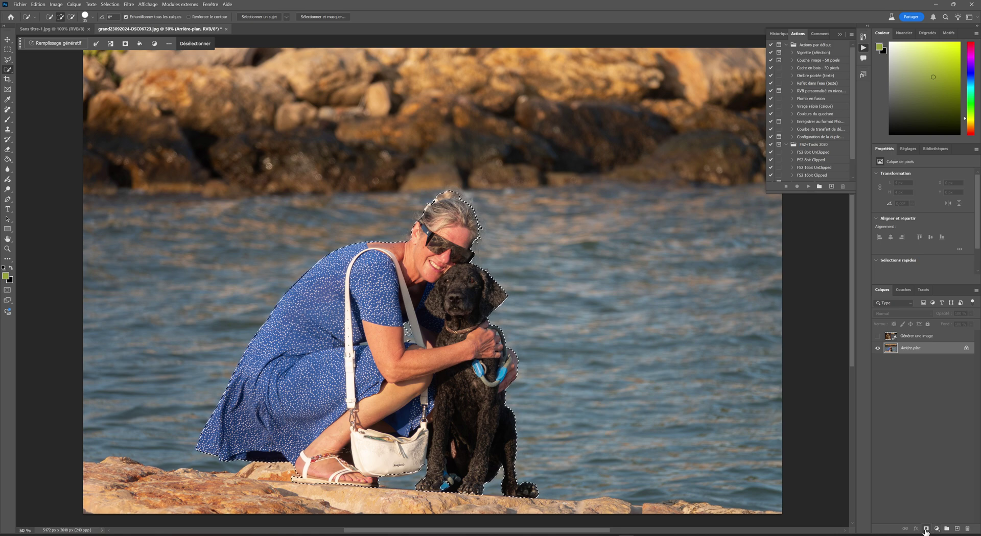
- Mask the photo layer from the selection, then place the generated image layer beneath it and make it visible
click(926, 529)
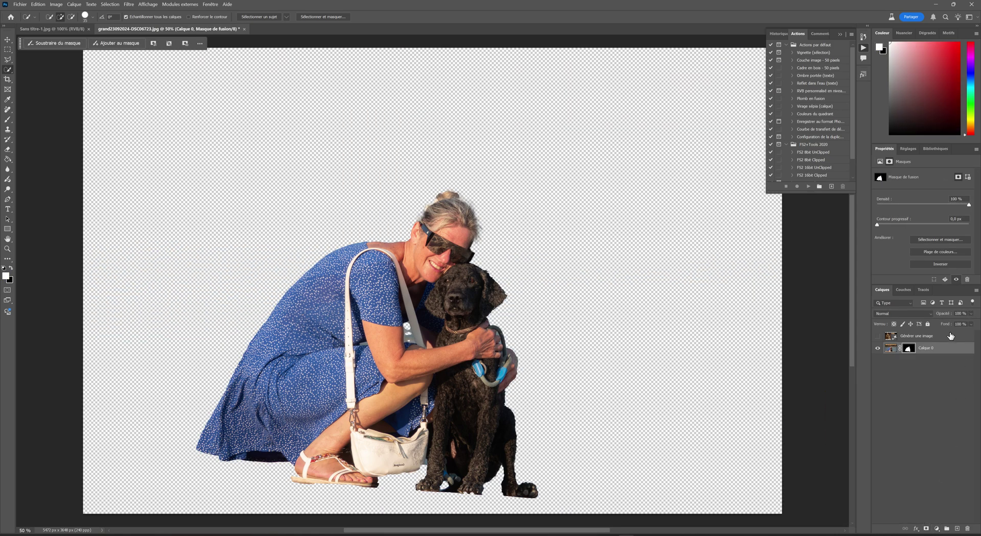
drag(946, 340, 946, 359)
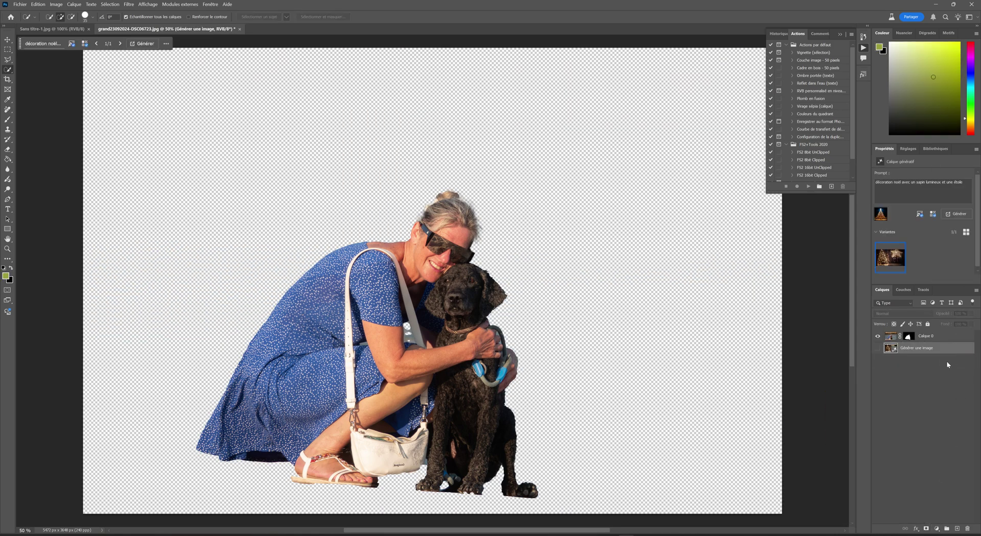
click(878, 348)
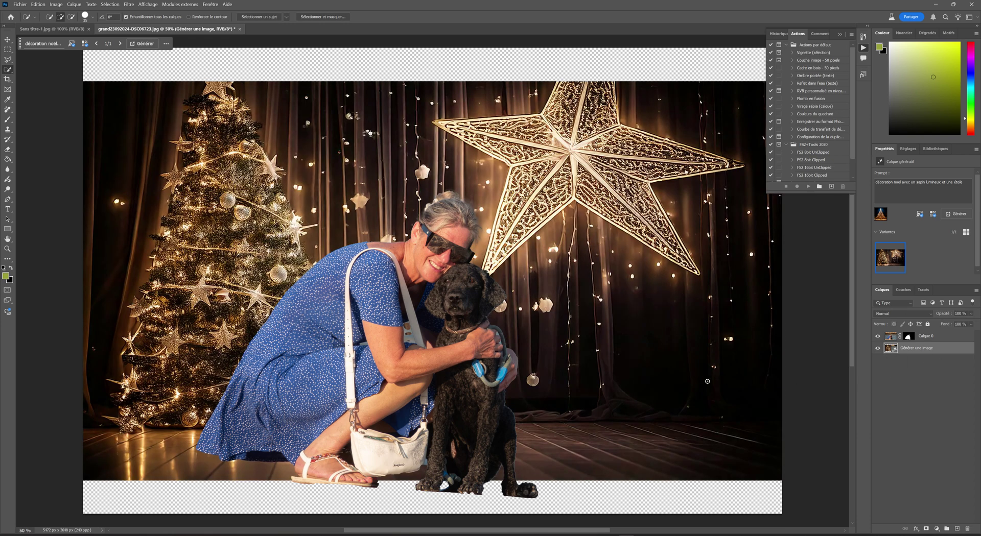
- Move the generated background image down until its lower edge meets the lower edge of the canvas
click(7, 40)
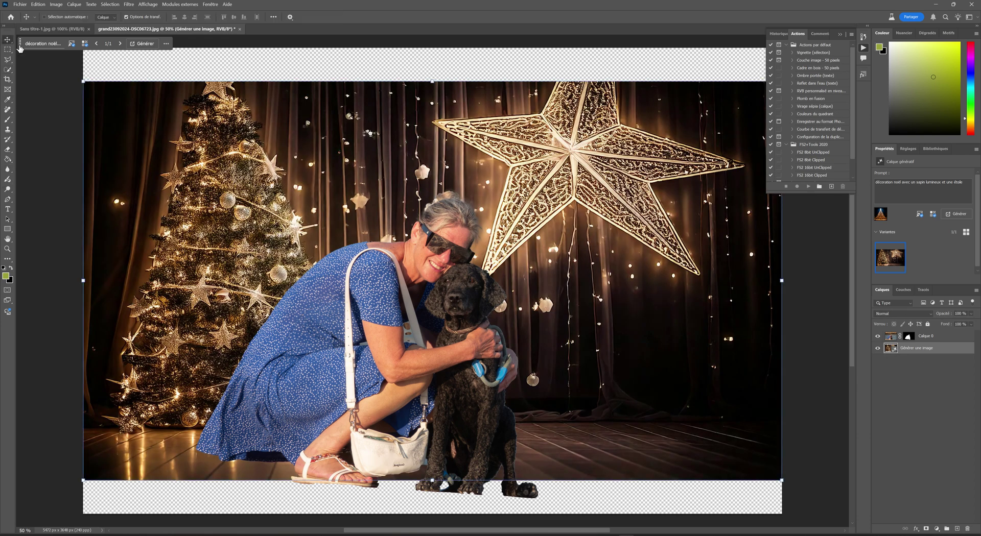
ctrl+click(321, 309)
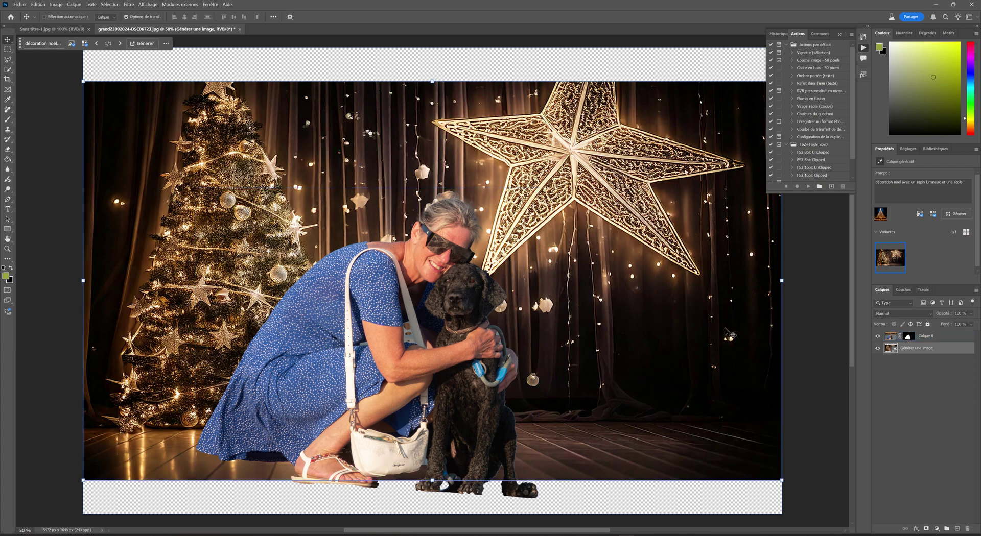
drag(406, 364, 406, 401)
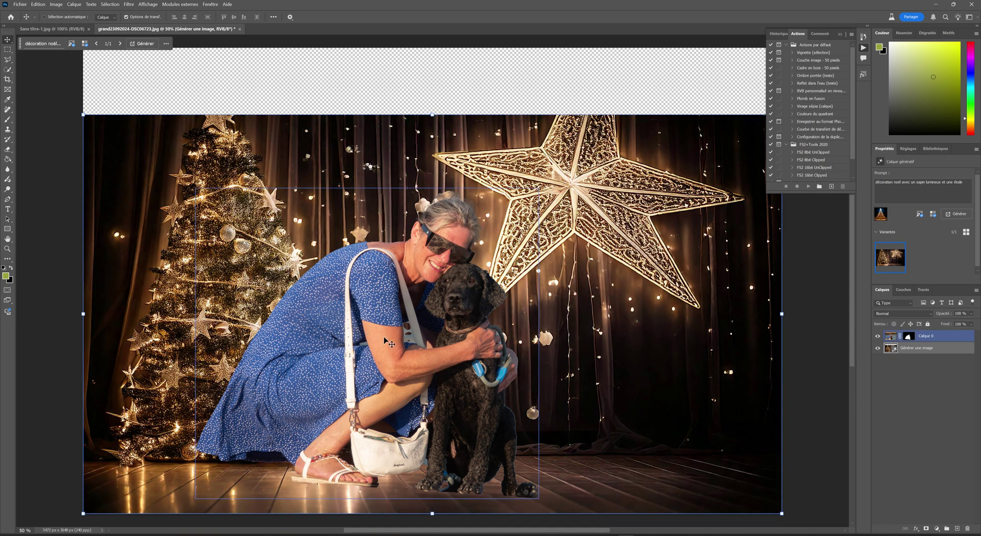
ctrl+click(399, 331)
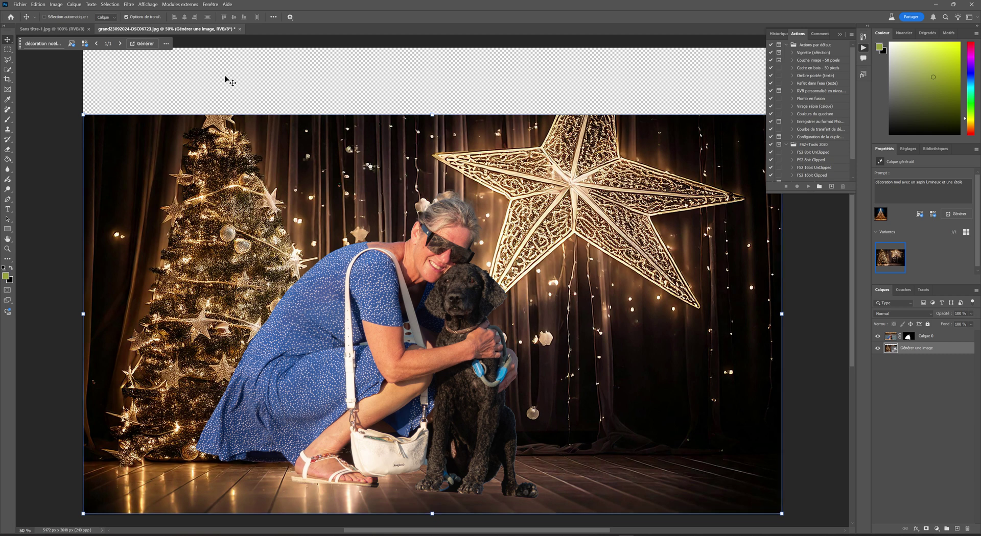
- Select the empty strip above the background with a slight overlap and fill it using Generative Fill without a prompt
click(9, 52)
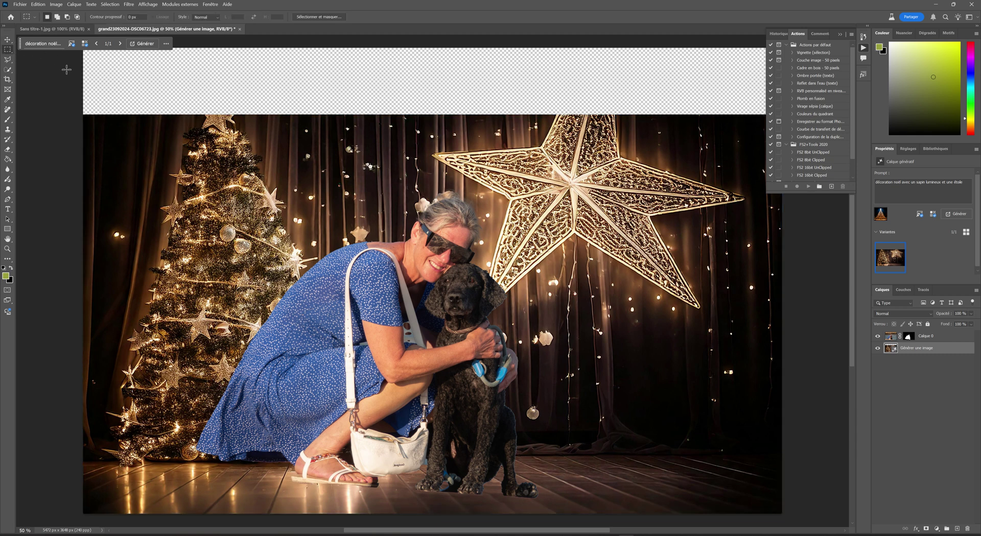
scroll(75, 58, up, 1)
drag(75, 58, 772, 138)
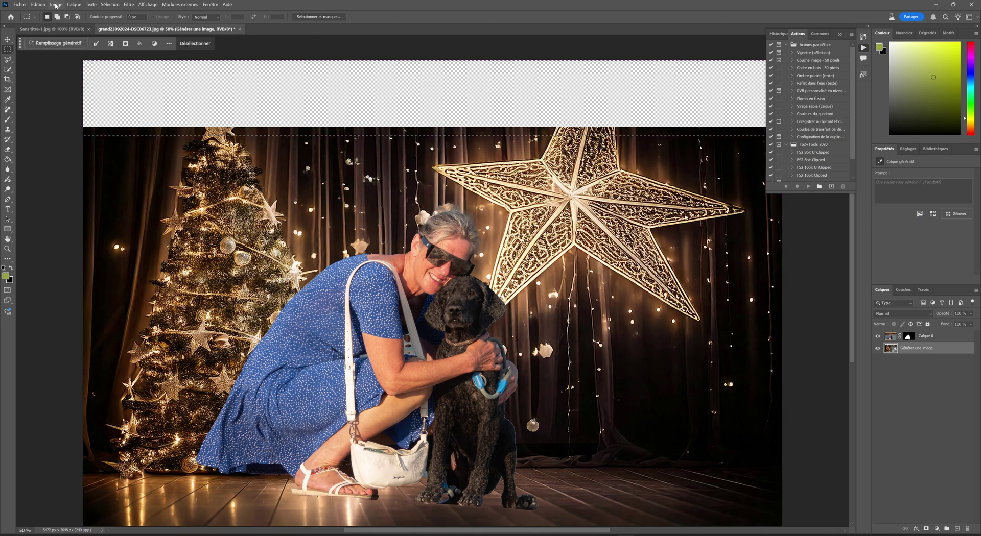
click(55, 43)
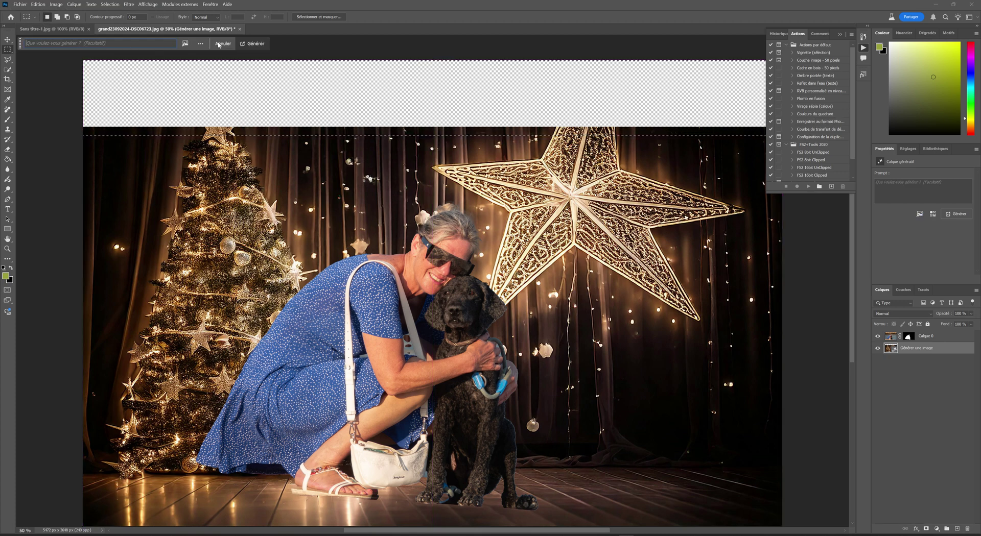
click(254, 44)
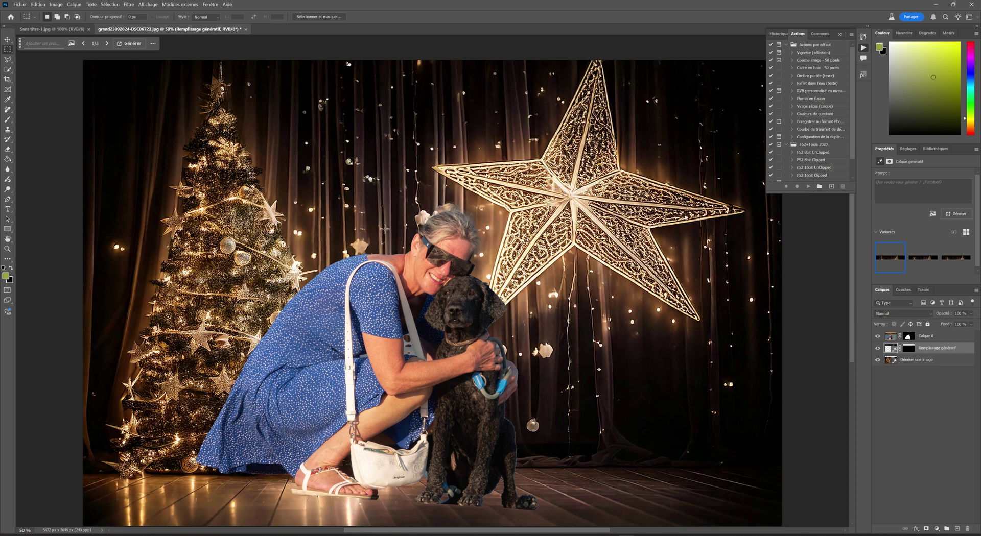
- Open Neural Filters for the masked woman and dog layer and download the Harmonisation filter
click(931, 336)
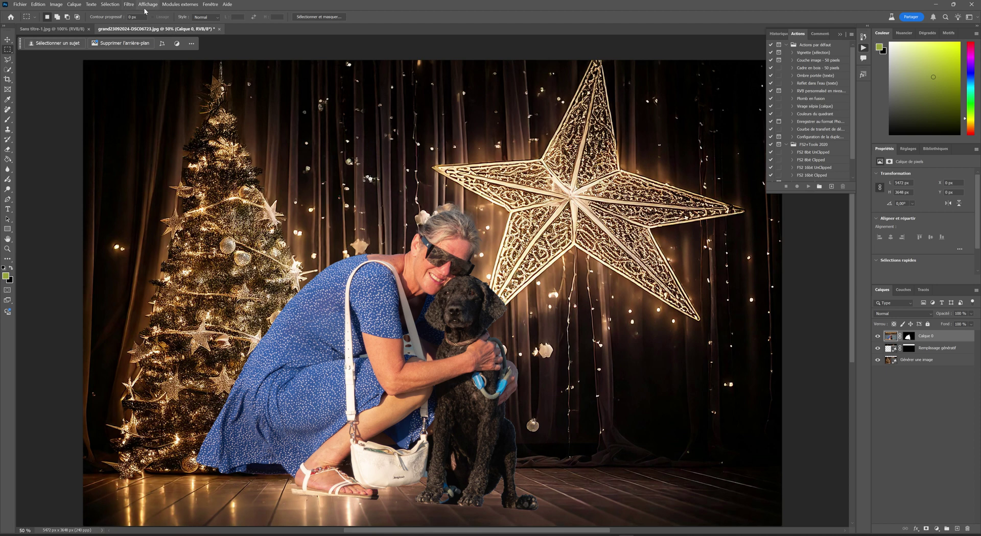
click(128, 5)
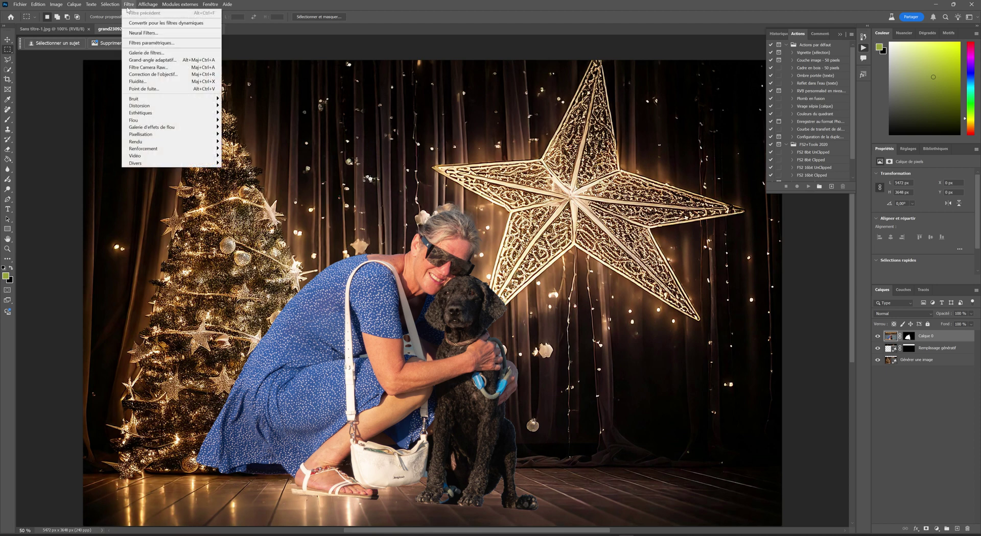
click(143, 33)
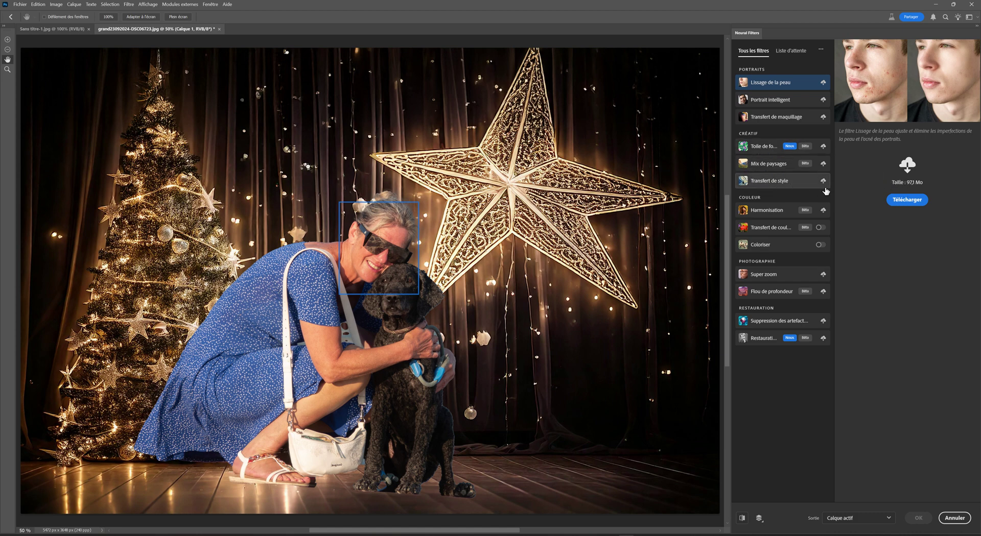
click(789, 211)
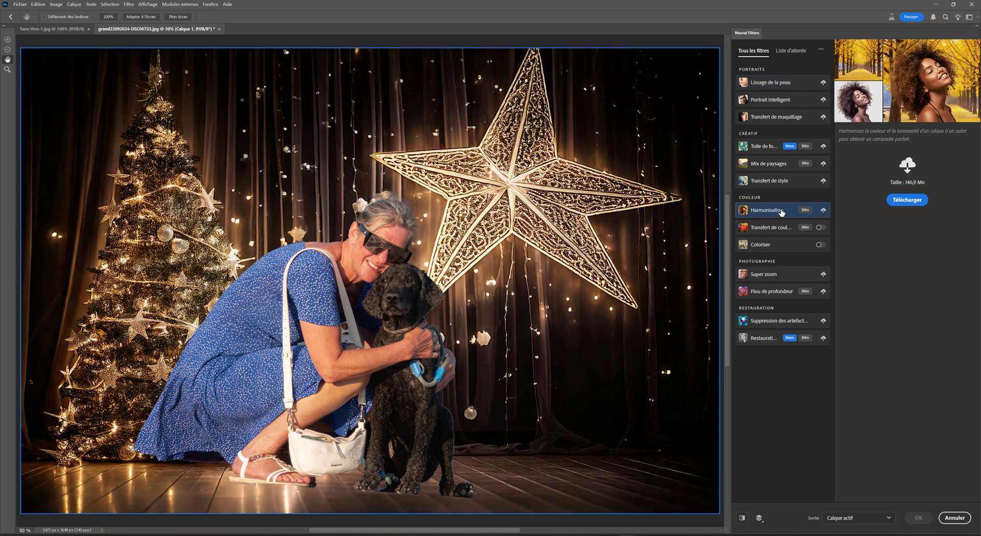
click(906, 200)
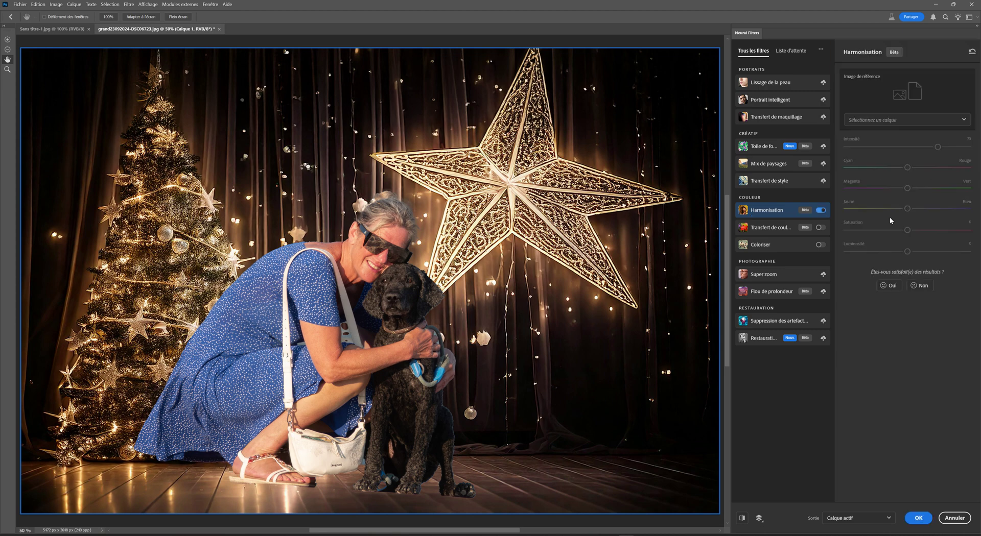
- Harmonise the subject with the Générer une image layer as reference, intensity 38 and slightly reduced luminosity, and apply the filter
click(881, 121)
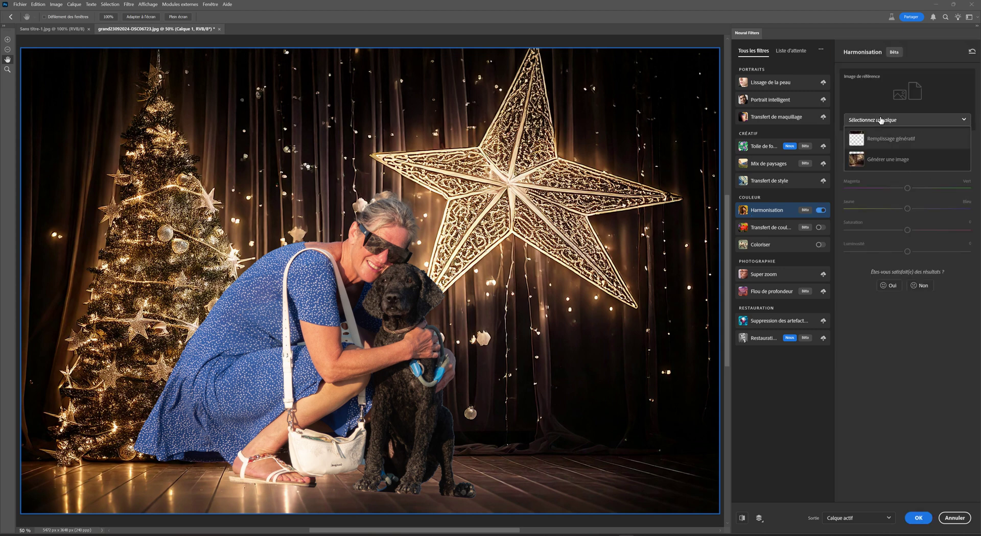
click(889, 161)
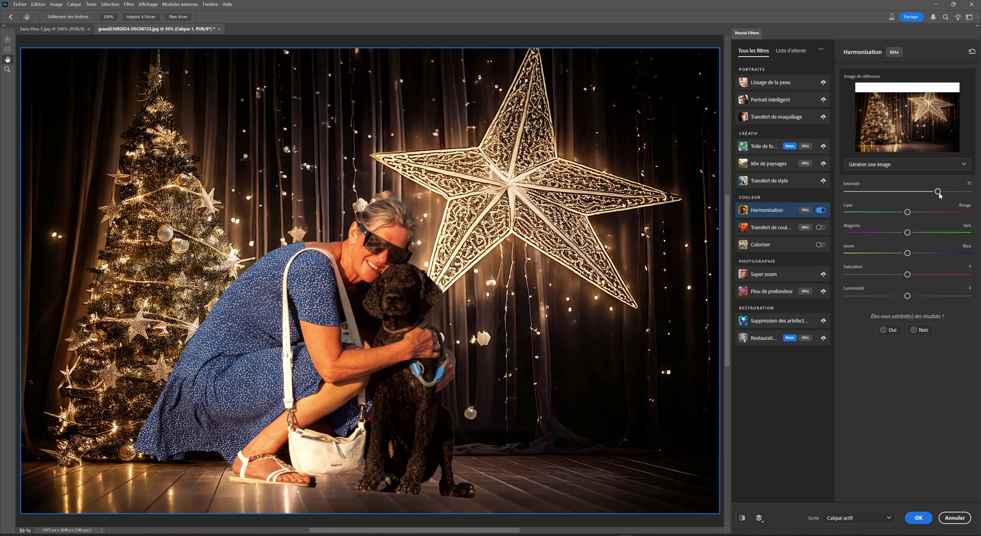
drag(939, 192, 893, 193)
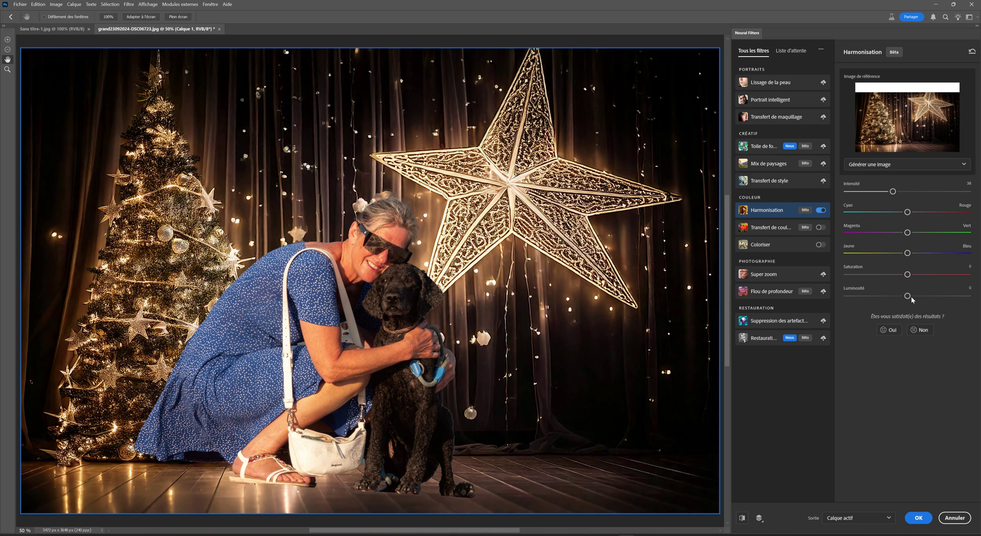
drag(907, 296, 891, 301)
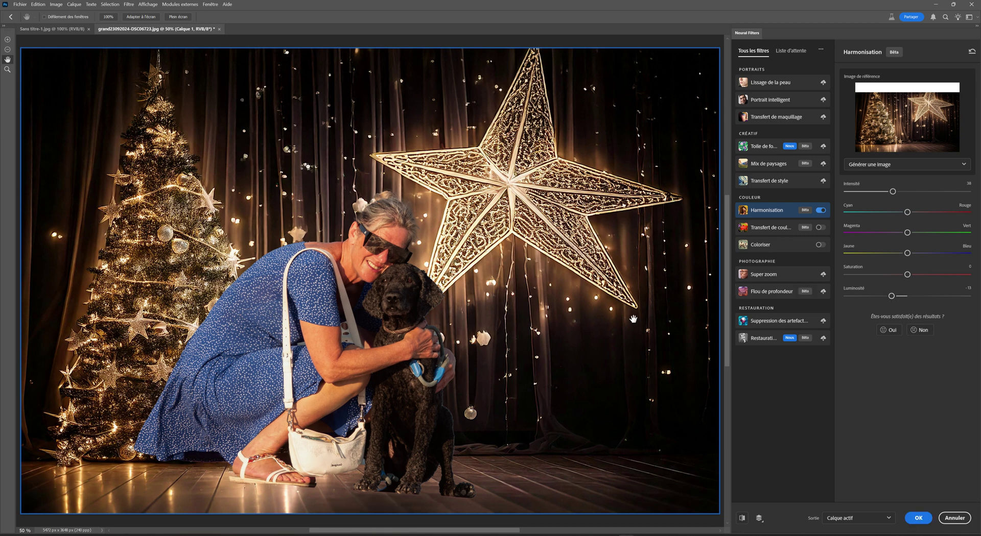
click(918, 518)
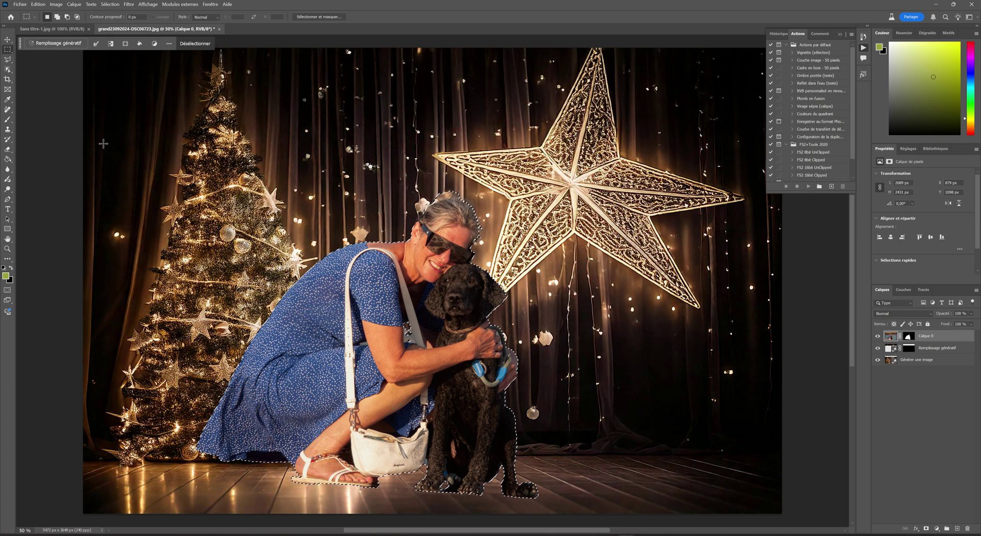
- Try adding a wide paragraph text frame across the upper part of the image and search the font list for Christmas
click(8, 209)
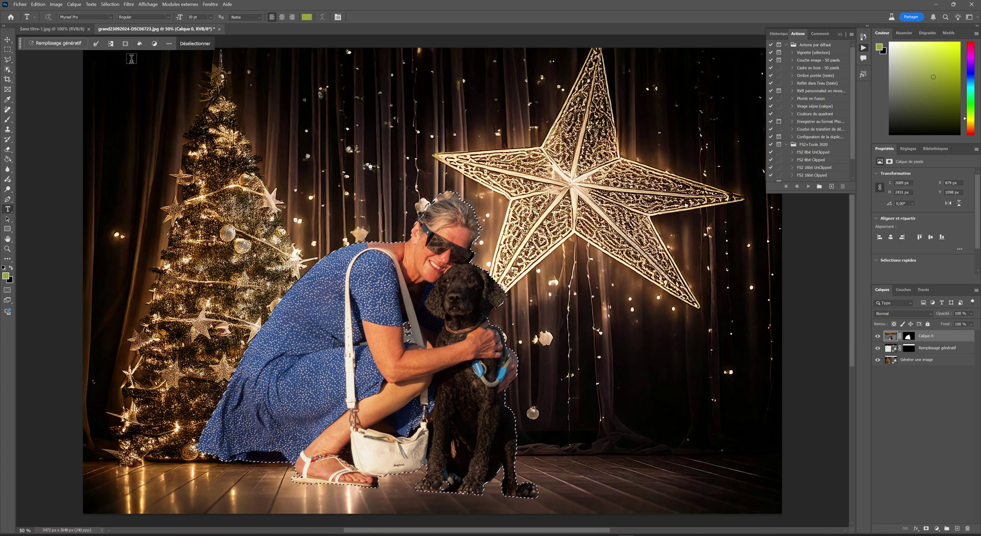
drag(132, 61, 738, 166)
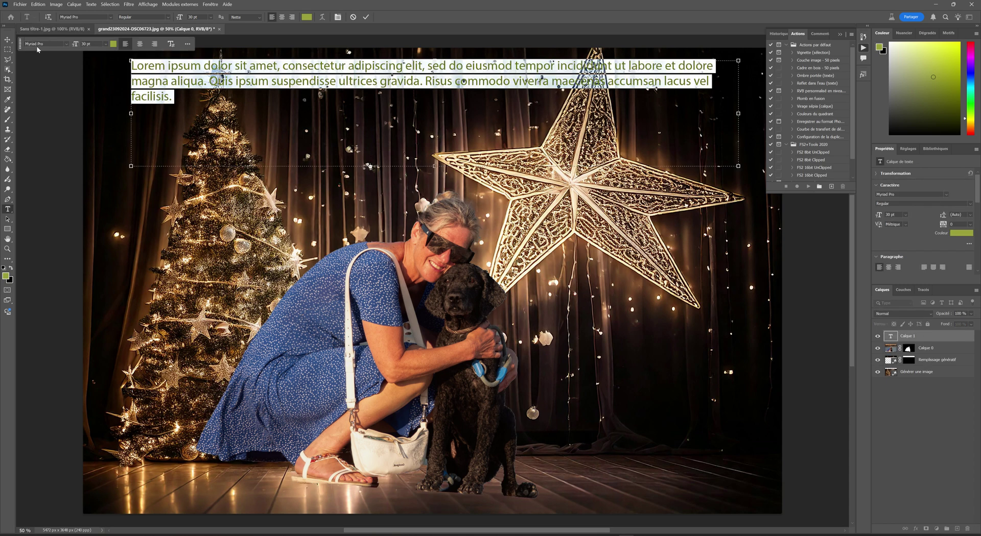
click(38, 44)
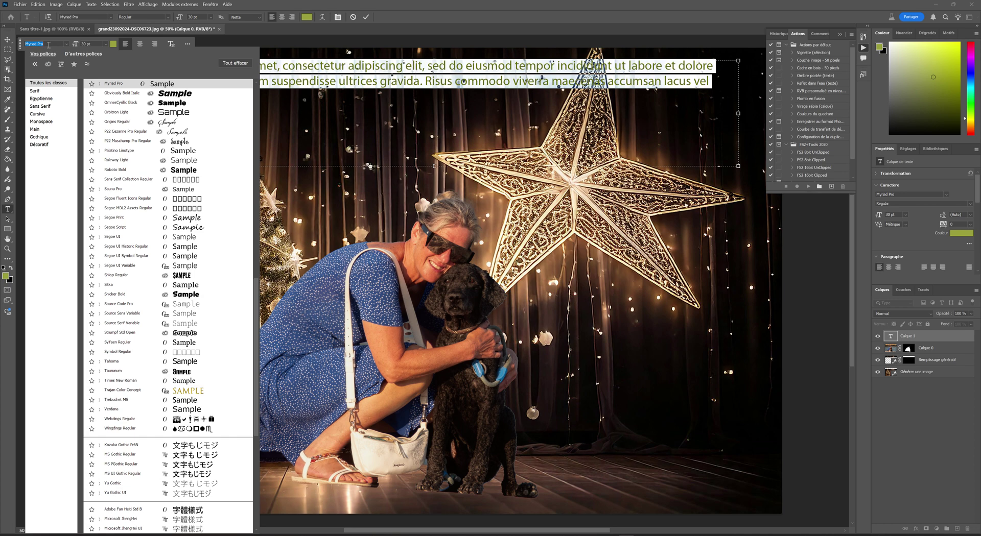
drag(49, 45, 27, 44)
text(Christ)
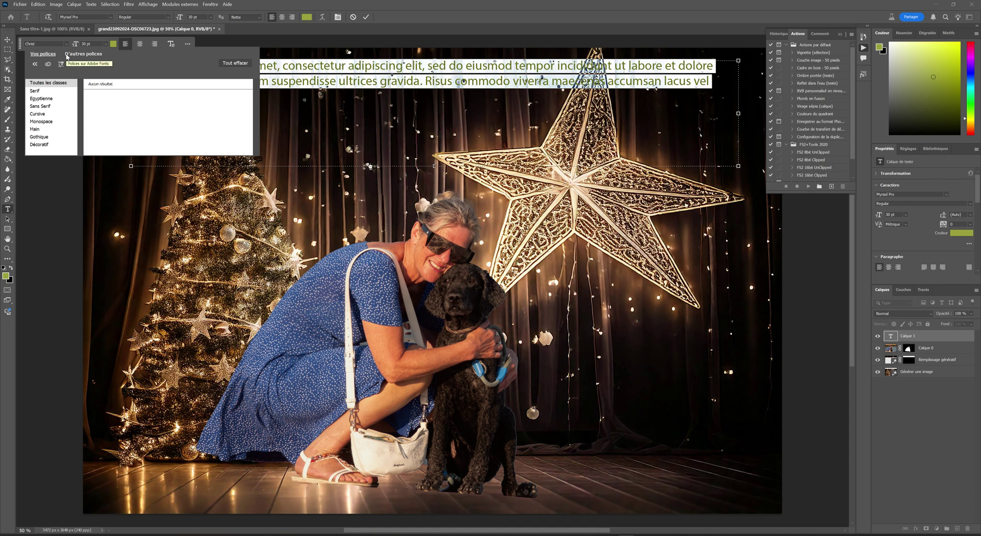
text(mass)
click(451, 13)
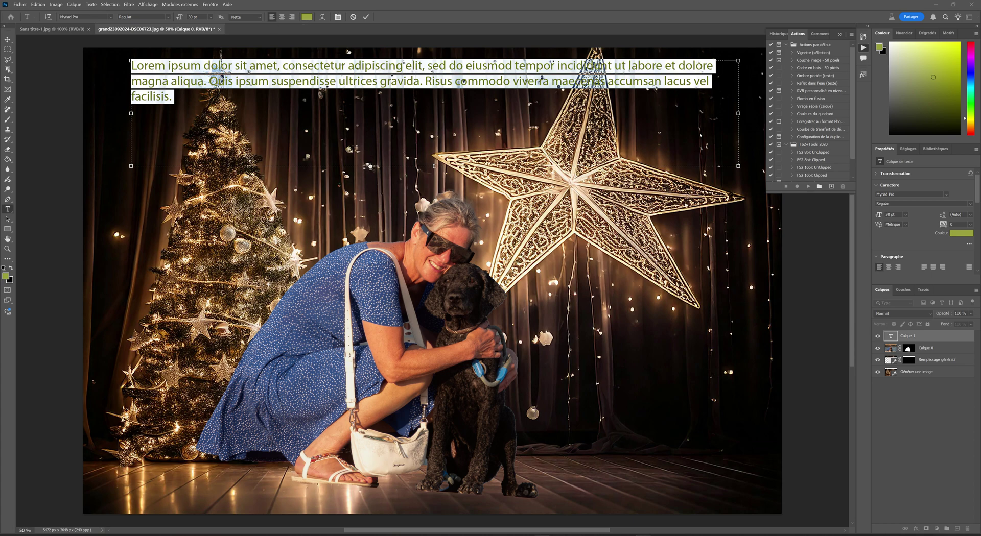
- Switch to dafont.com in the browser, browse the Holiday > Christmas fonts and open the Last Christmas font page
click(543, 531)
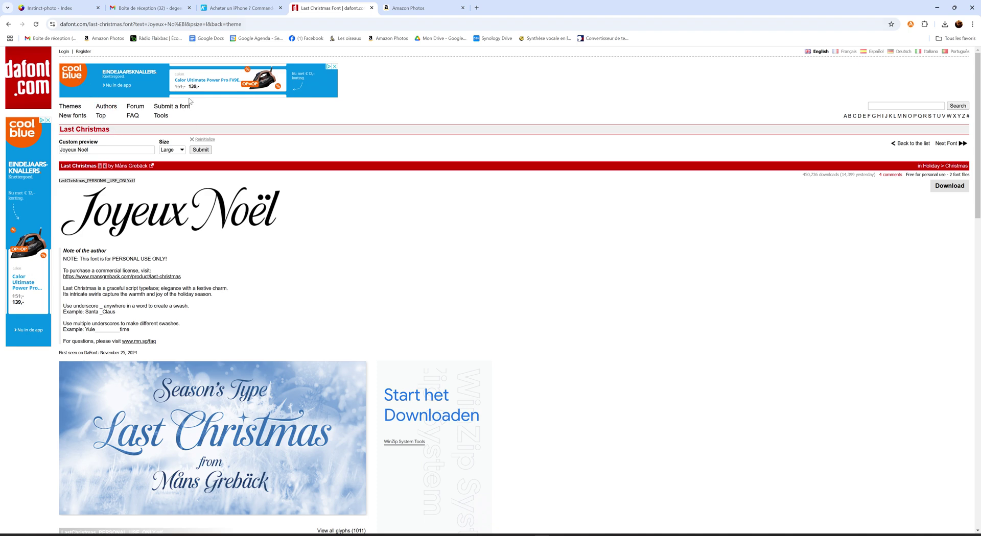
click(9, 25)
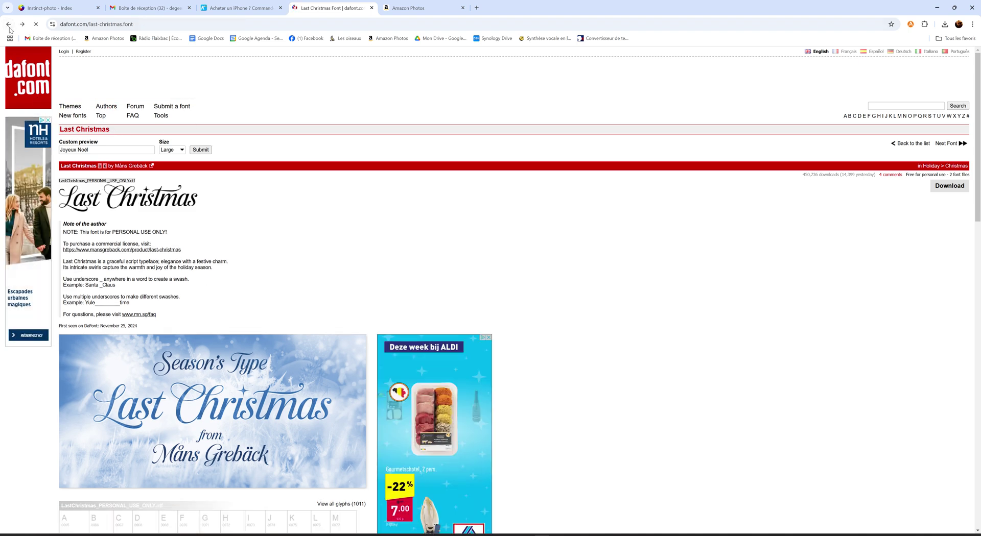
click(9, 28)
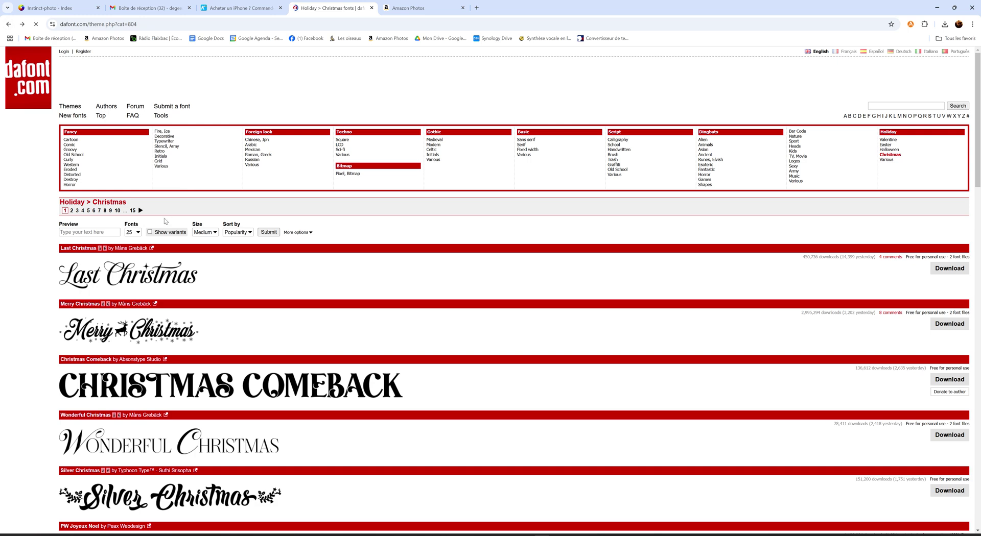
scroll(164, 220, down, 4)
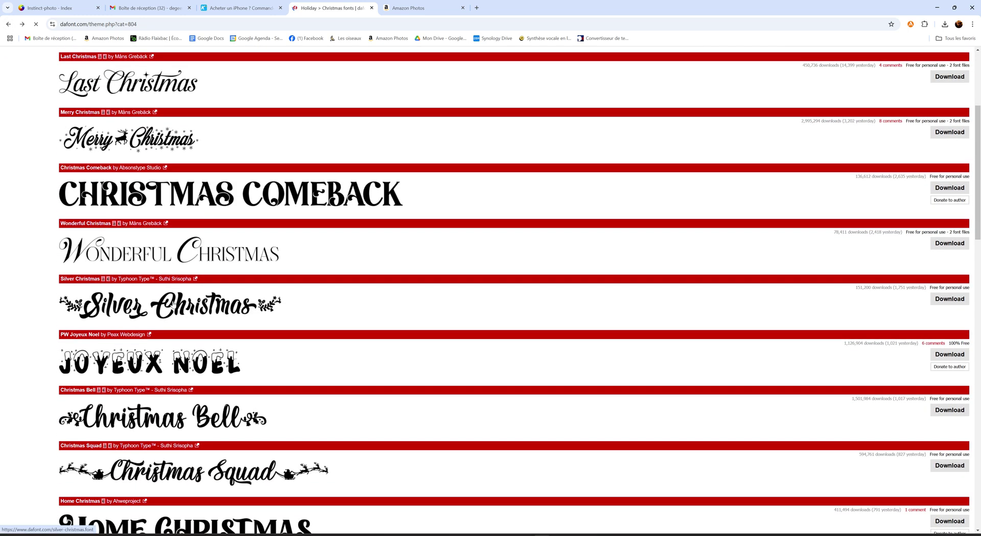
scroll(174, 305, down, 2)
scroll(172, 302, up, 5)
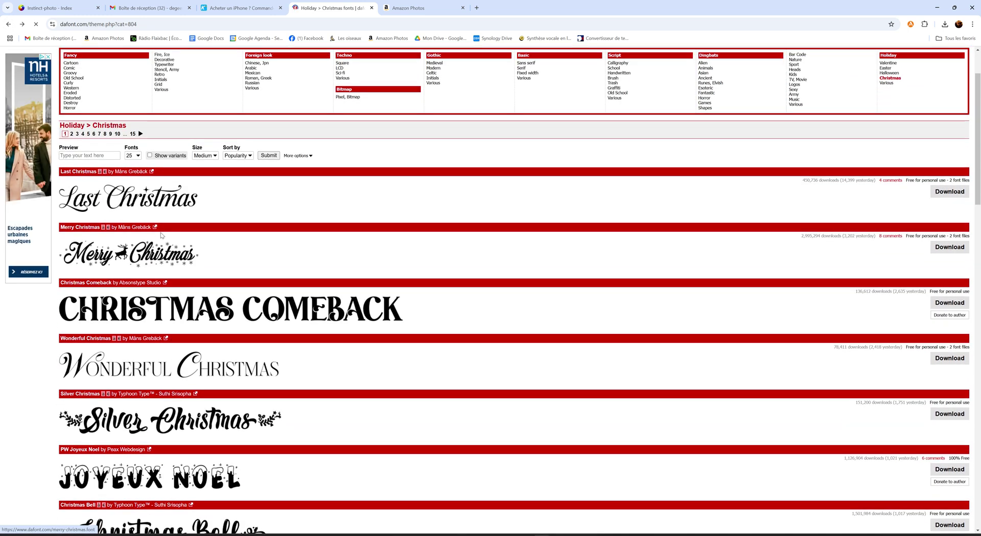
click(165, 199)
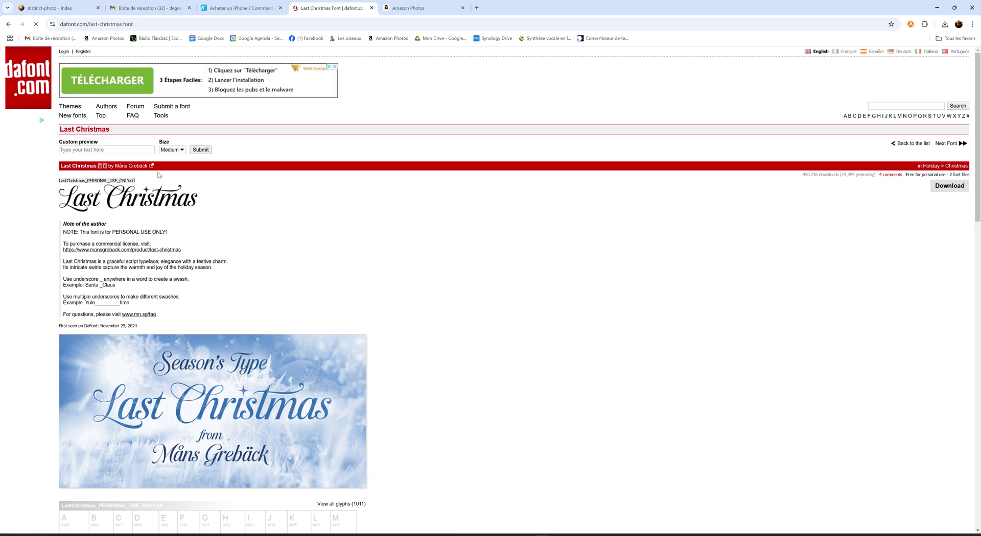
- Preview the Last Christmas font with the custom text "Joyeux Noël" in the Large size
click(112, 151)
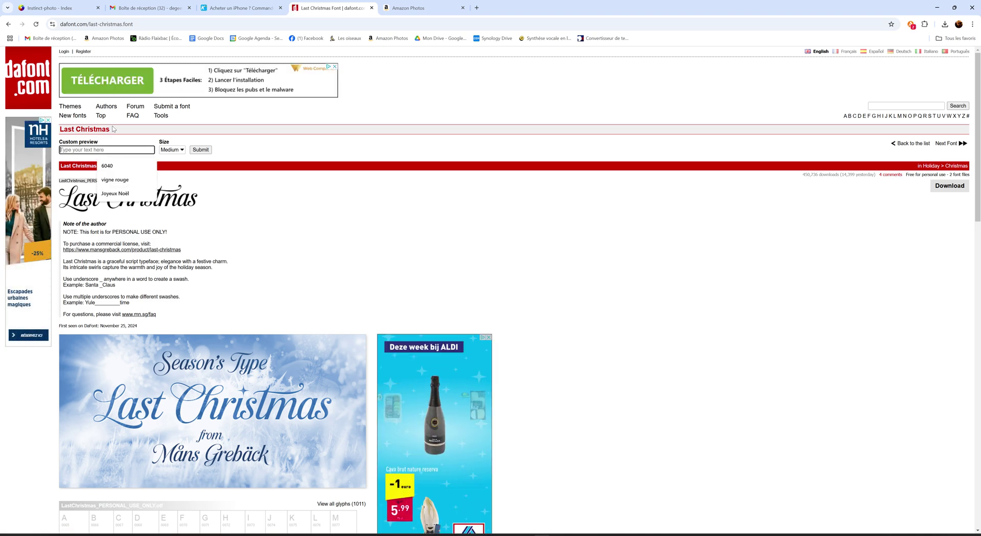
text(Joyeux )
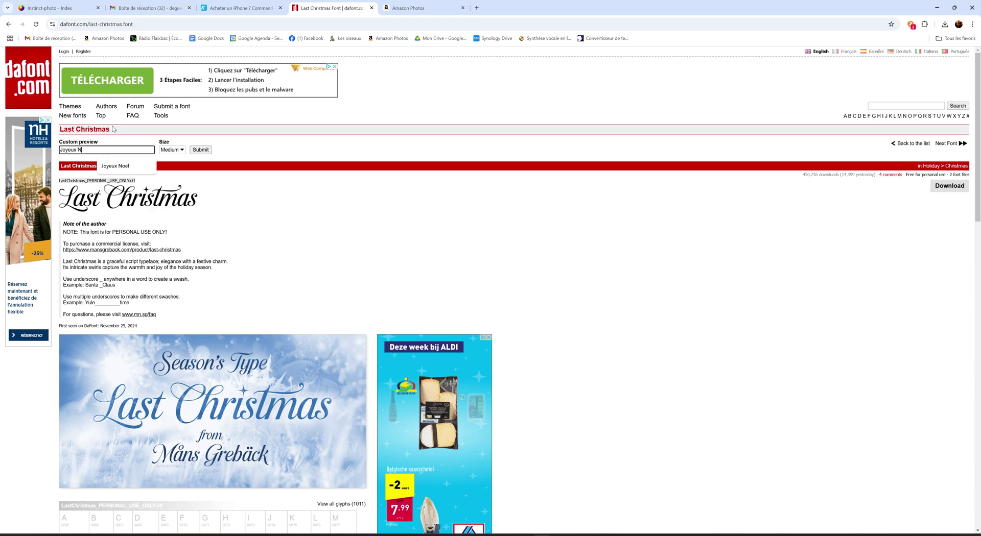
text(No)
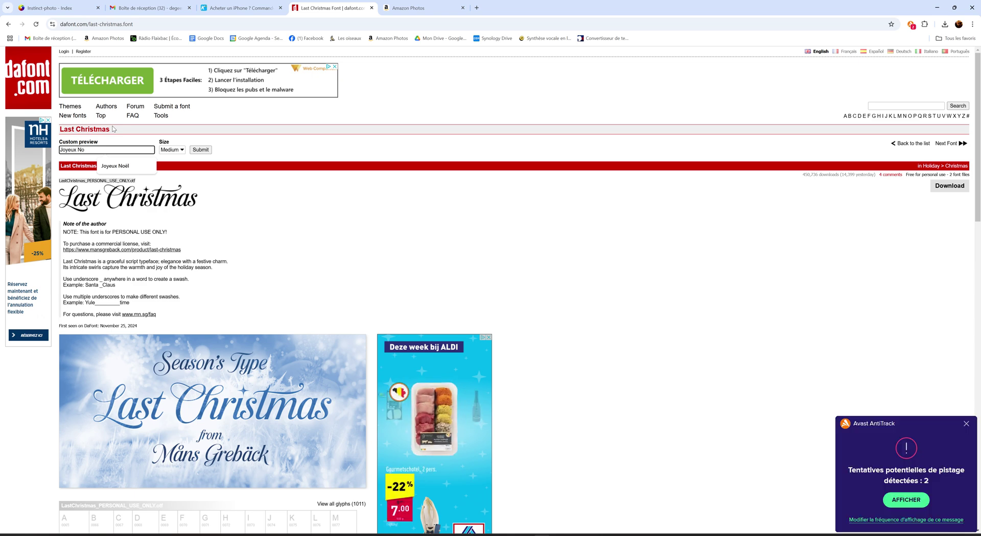
text(ël)
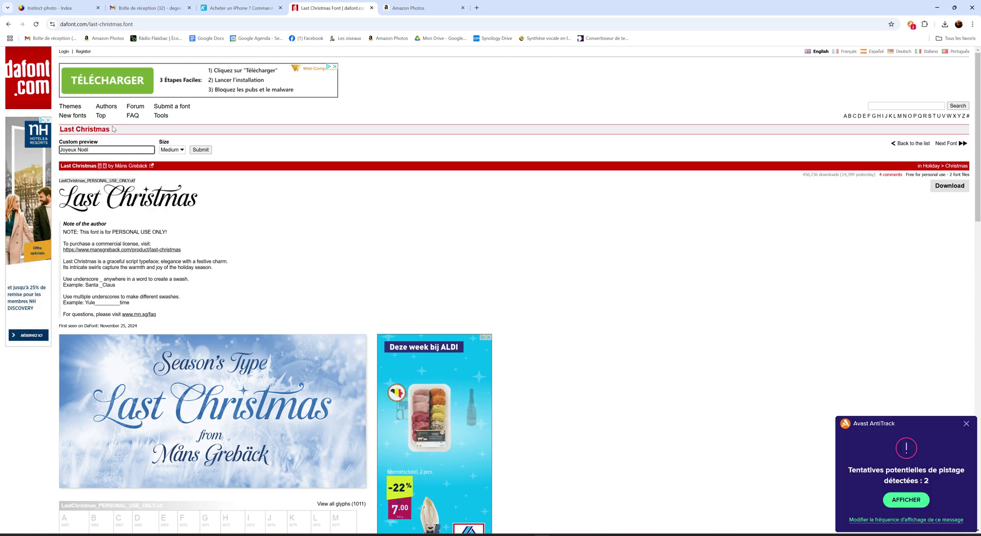
click(180, 149)
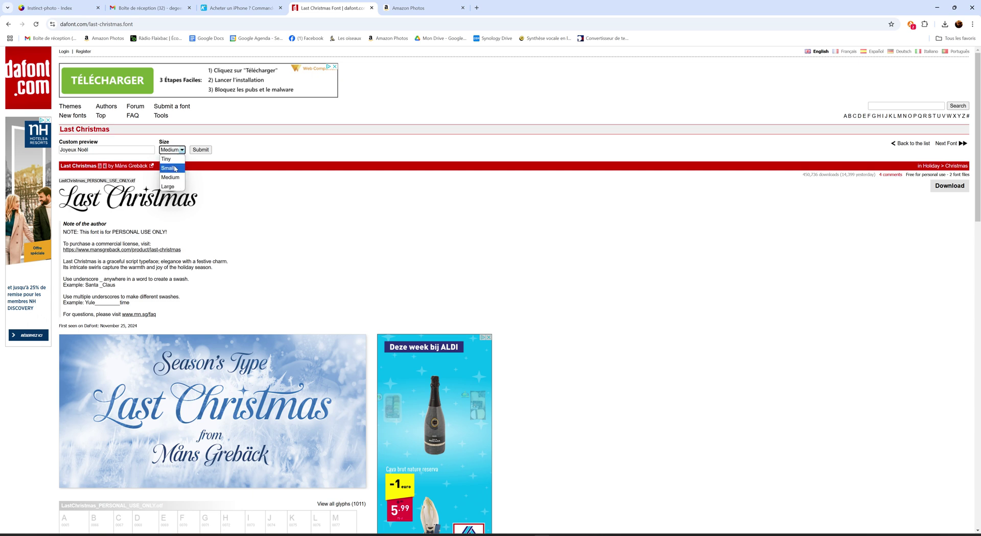
click(182, 172)
click(201, 149)
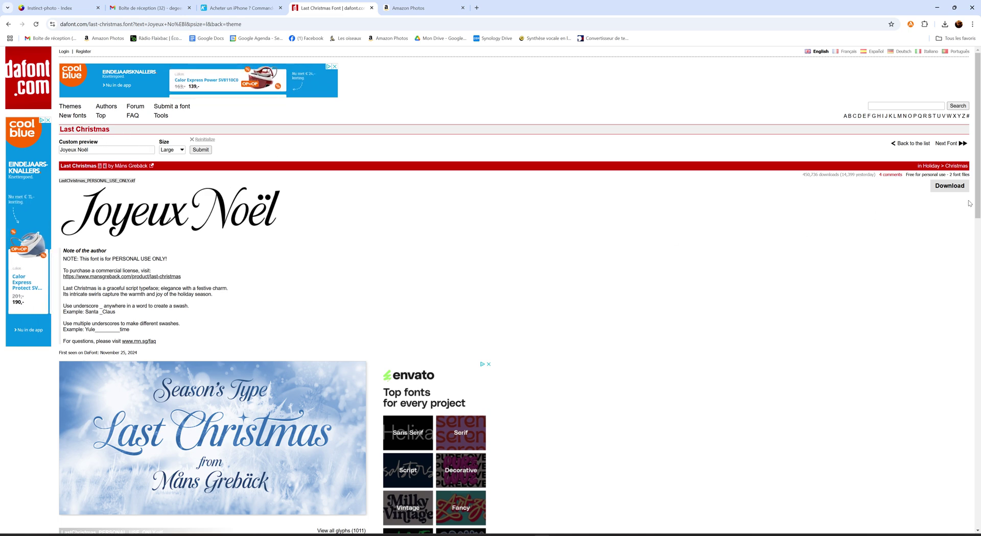
- Download last_christmas.zip, open it and install the LastChristmas_PERSONAL_USE_ONLY font
click(949, 186)
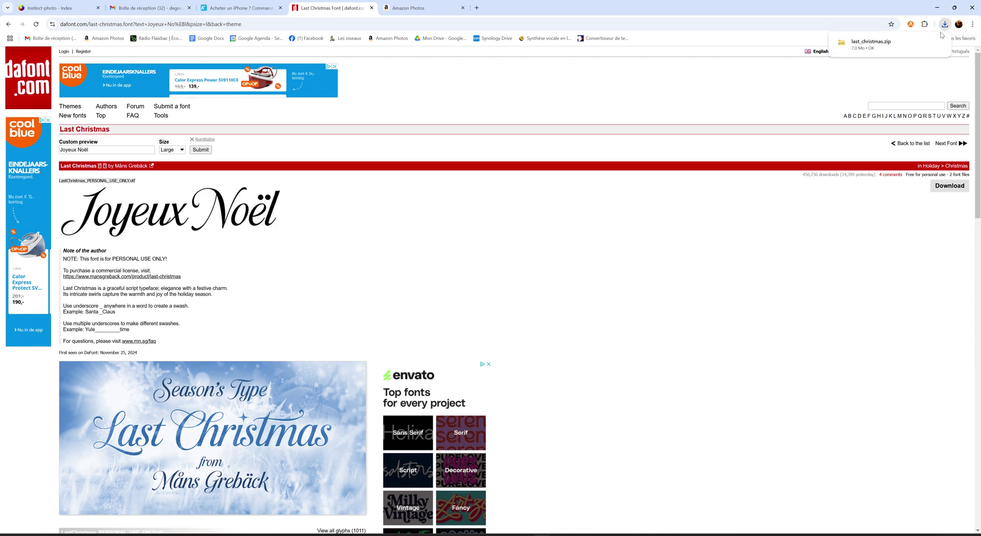
click(871, 44)
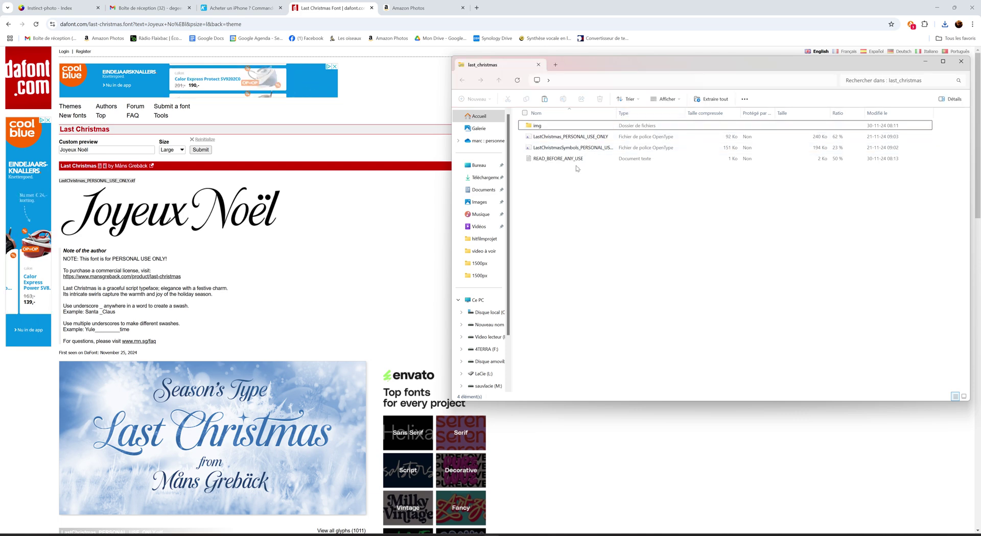
click(574, 137)
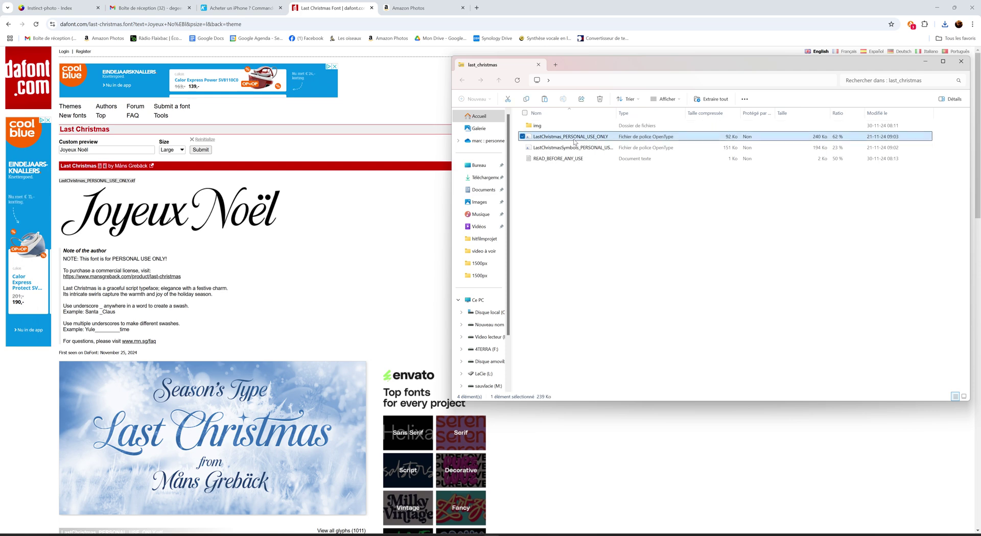
double_click(574, 137)
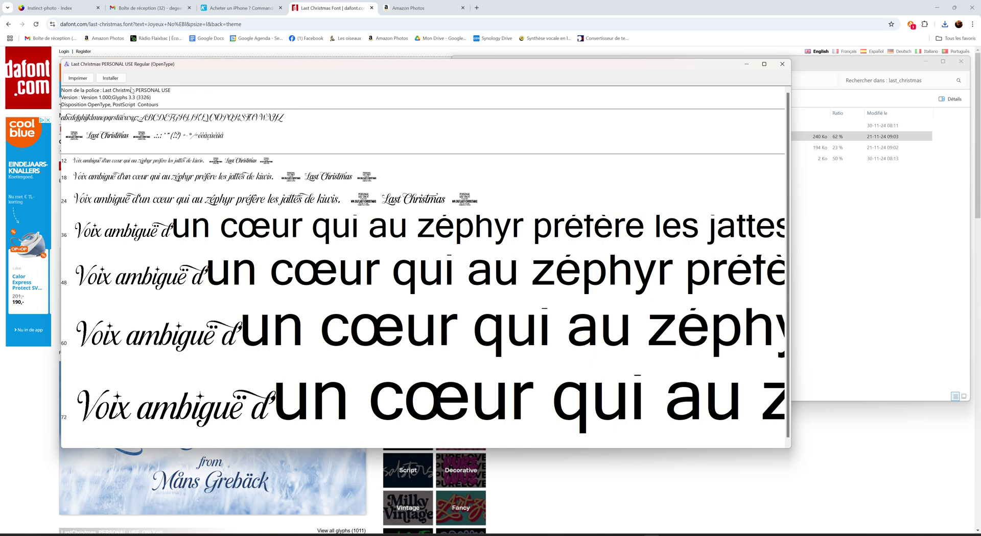
click(110, 78)
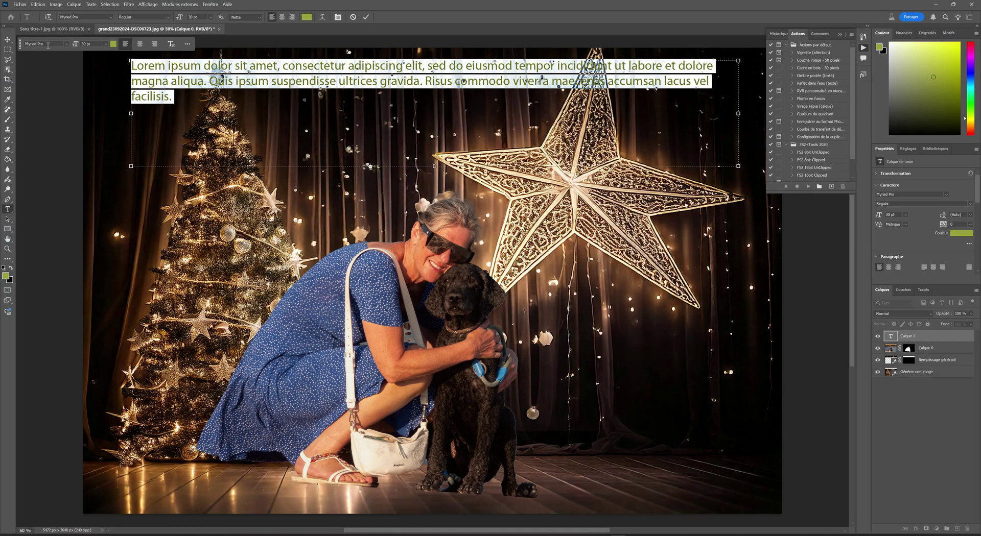
- Switch back to Photoshop and try to find the Last Christmas font for the text, searching other fonts across all classes
click(48, 45)
click(67, 46)
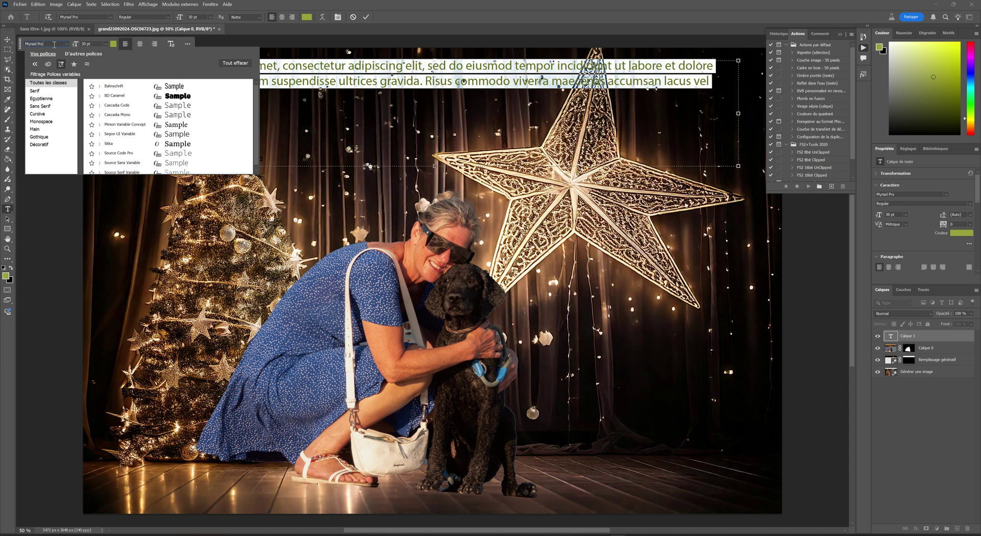
text(lal)
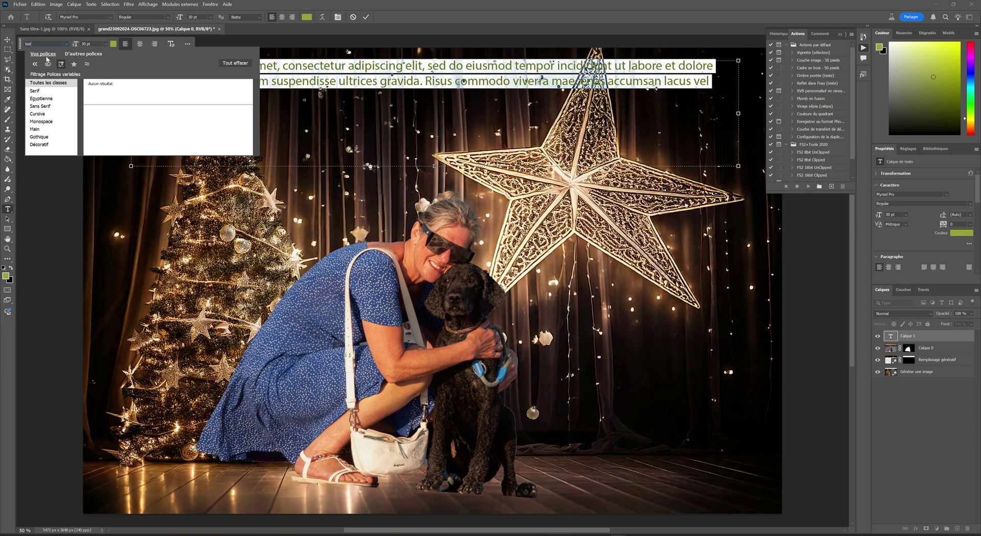
click(75, 55)
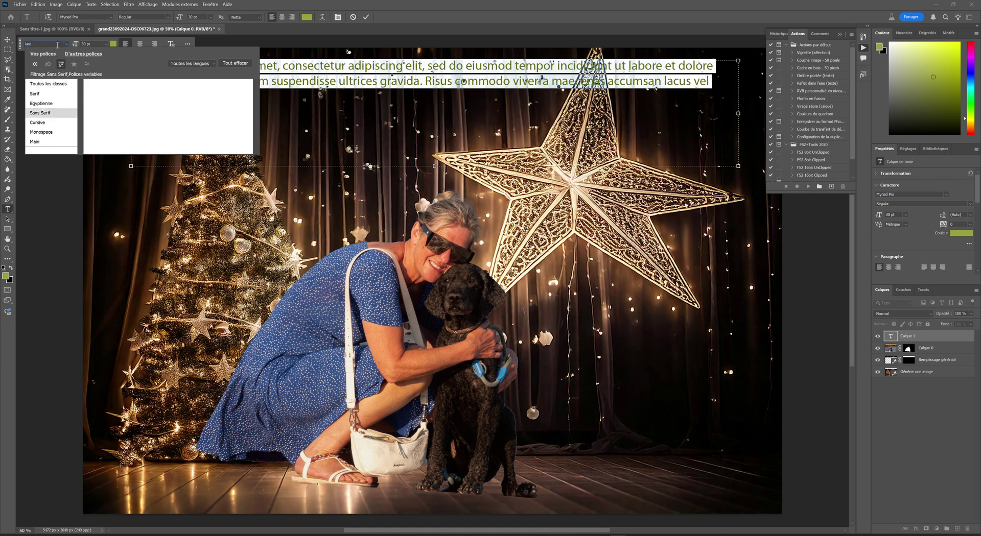
click(48, 85)
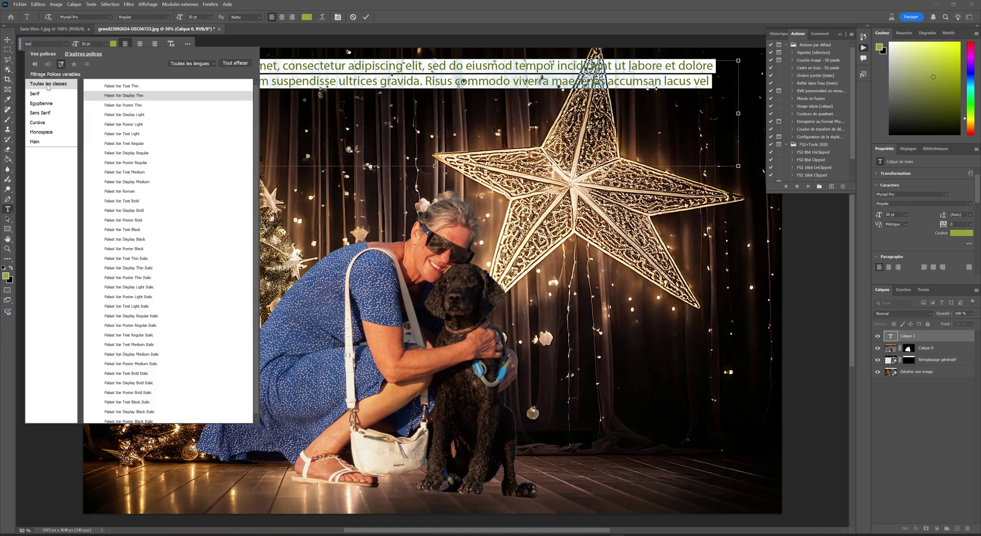
click(43, 44)
text(d)
key(BackSpace)
text(chr)
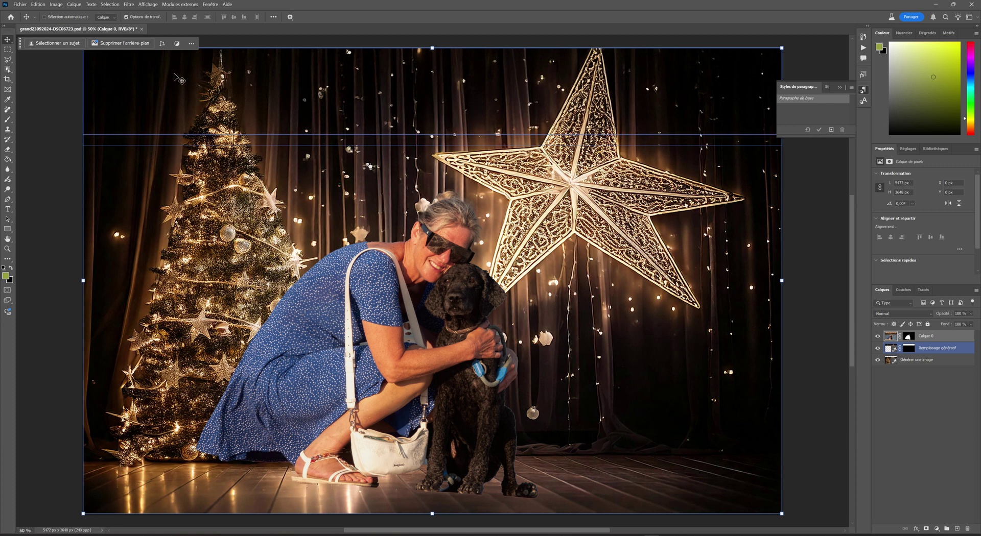
- Draw a text frame above the woman near the image's upper edge and enter "Joyeux Noël" in yellow Last Christmas font
click(8, 210)
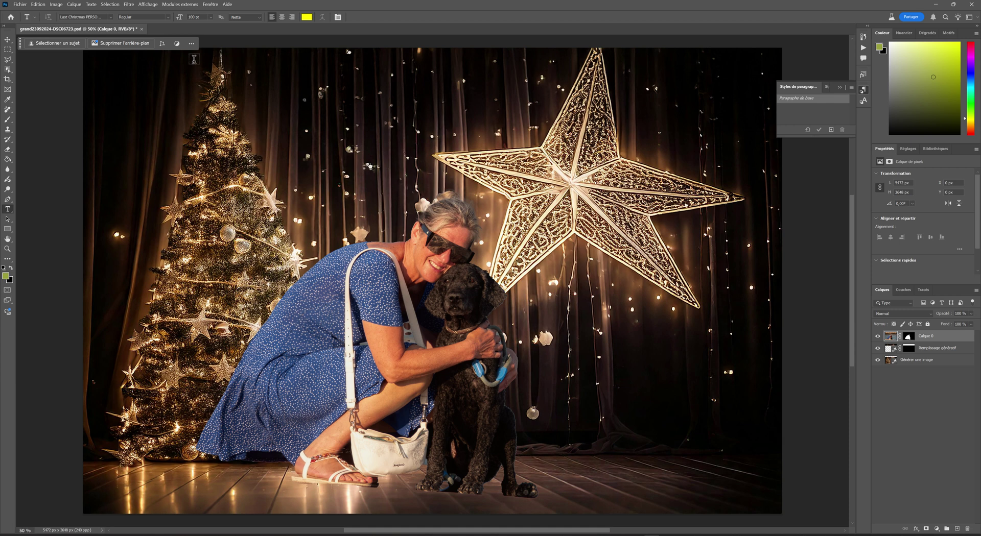
drag(208, 56, 523, 128)
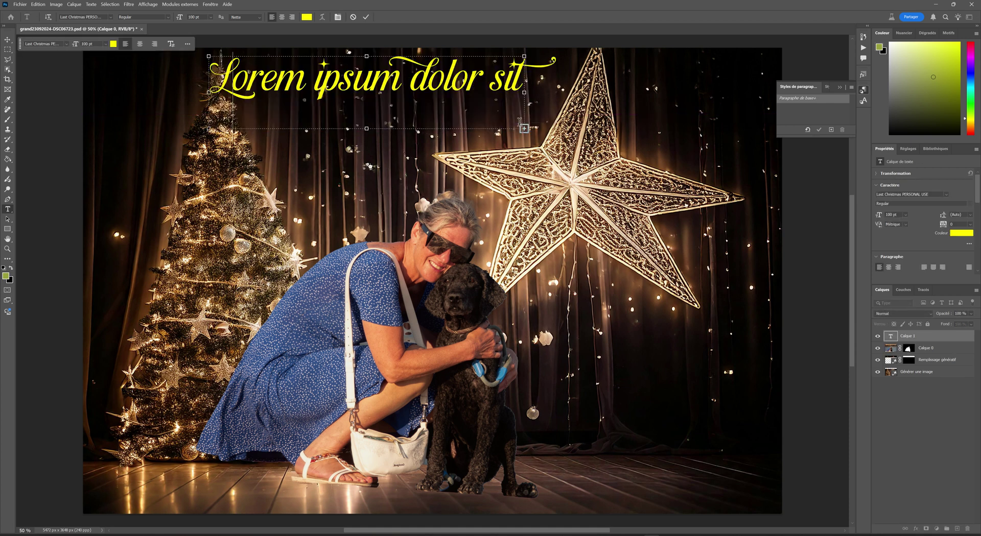
text(Joyeux N)
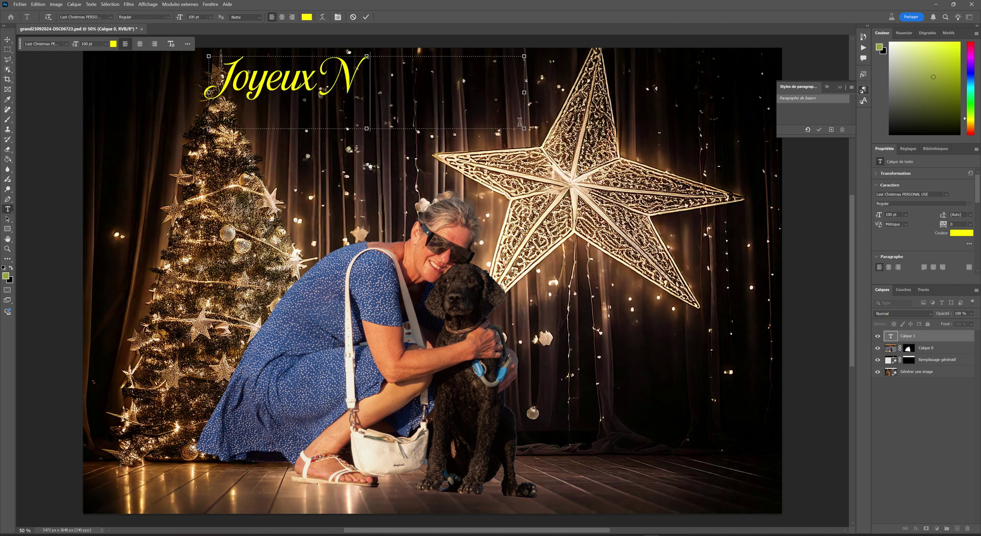
text(oël)
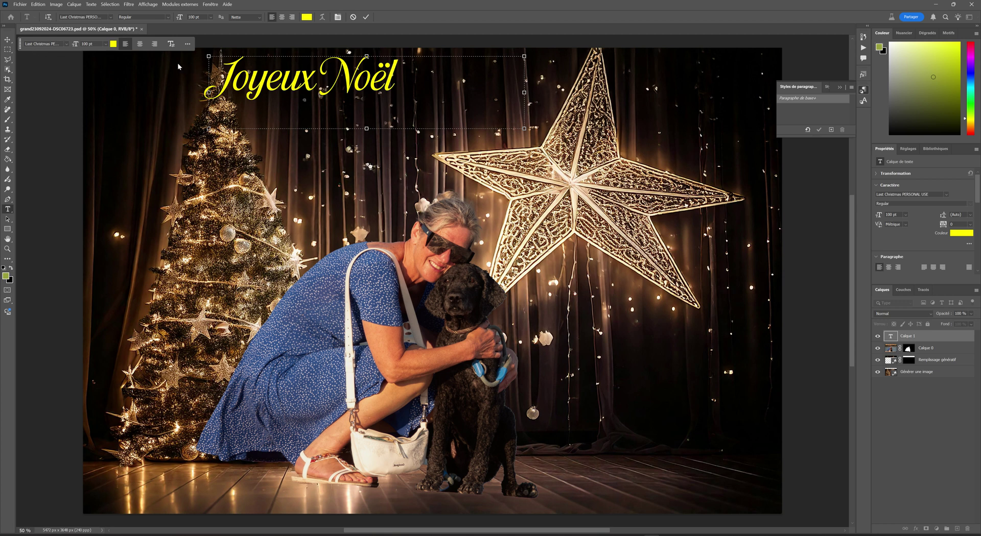
- Select the whole greeting text and try the font sizes 150 pt and 300 pt on it
click(105, 44)
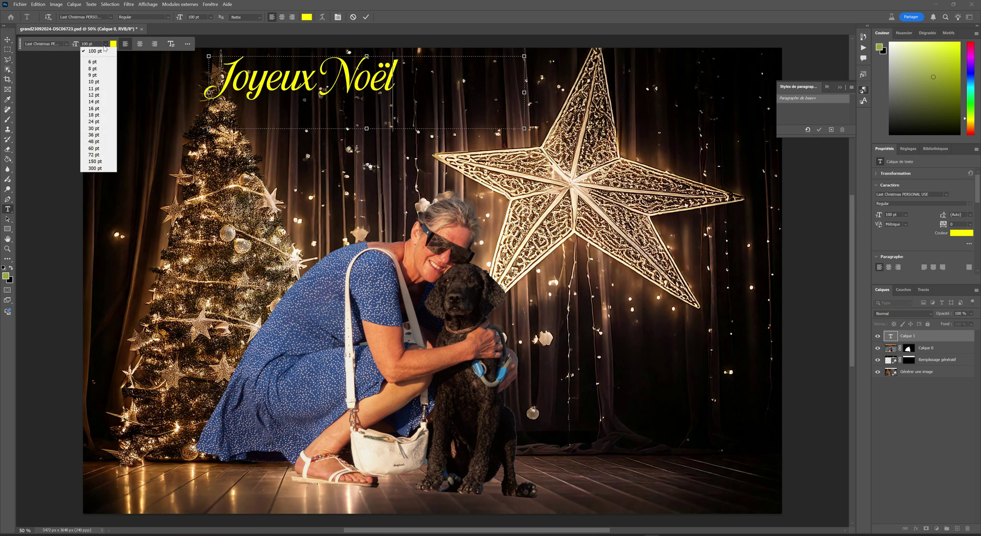
click(109, 161)
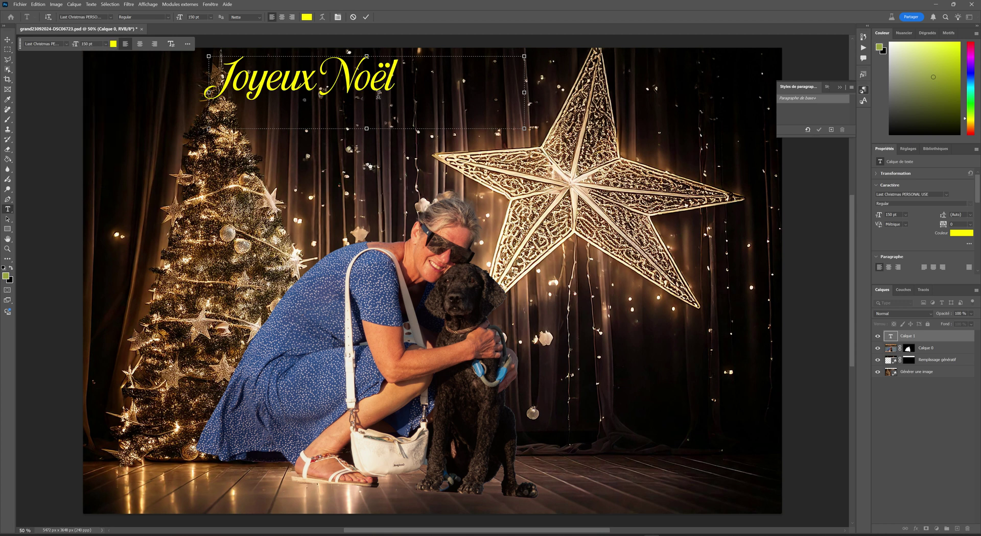
drag(394, 94, 211, 71)
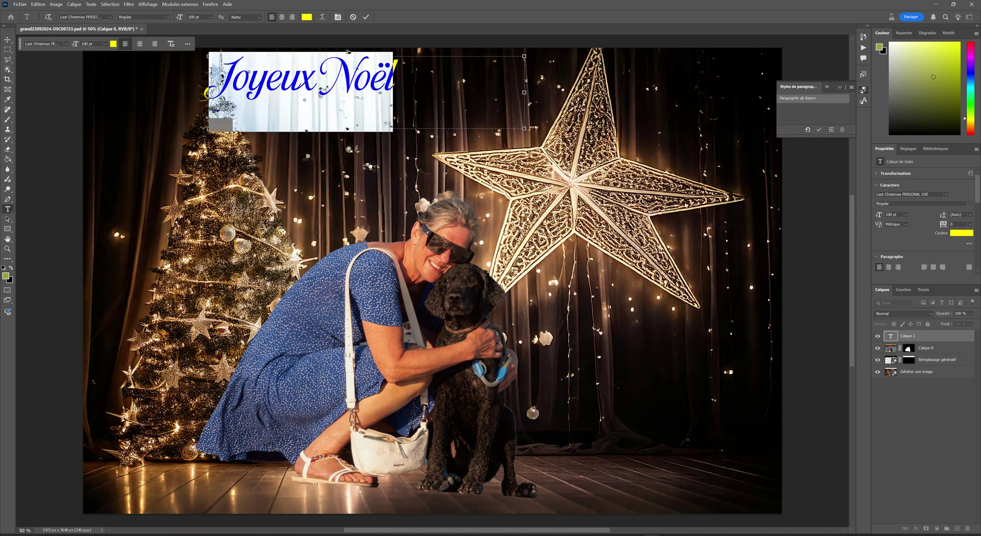
click(105, 44)
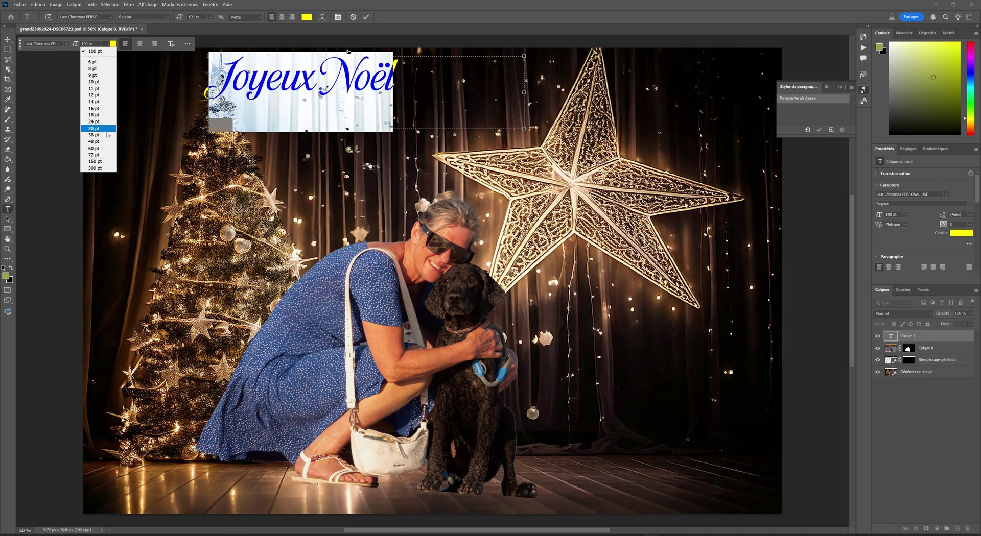
click(105, 163)
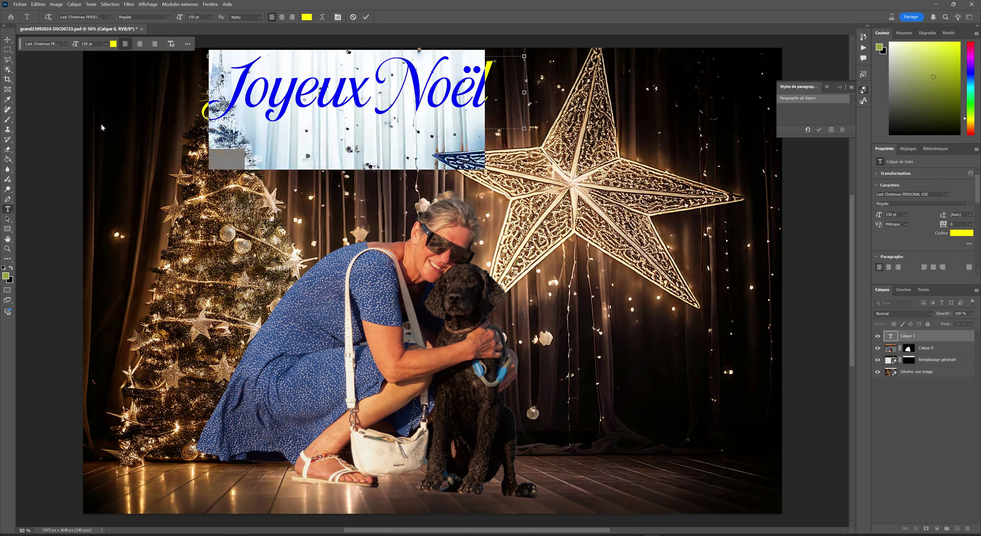
click(105, 44)
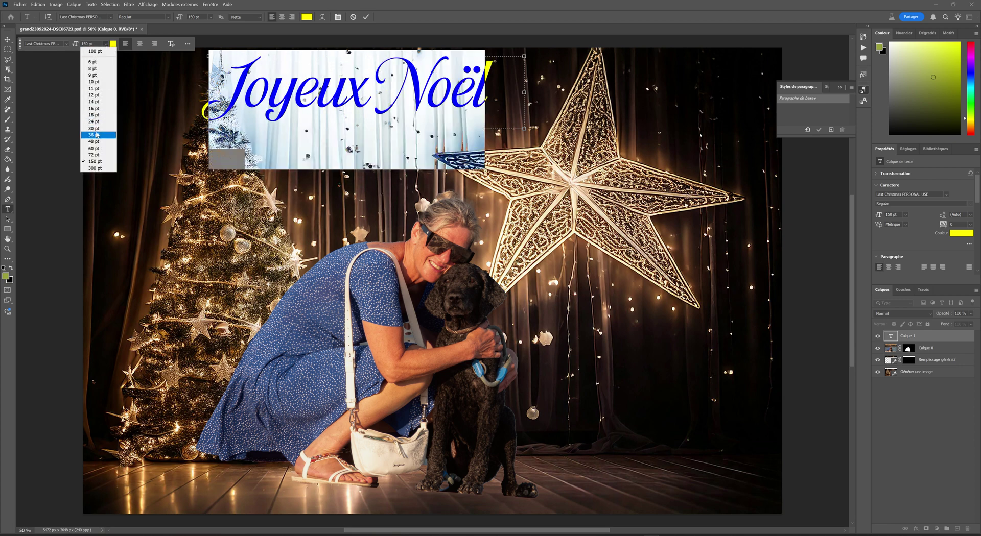
click(101, 168)
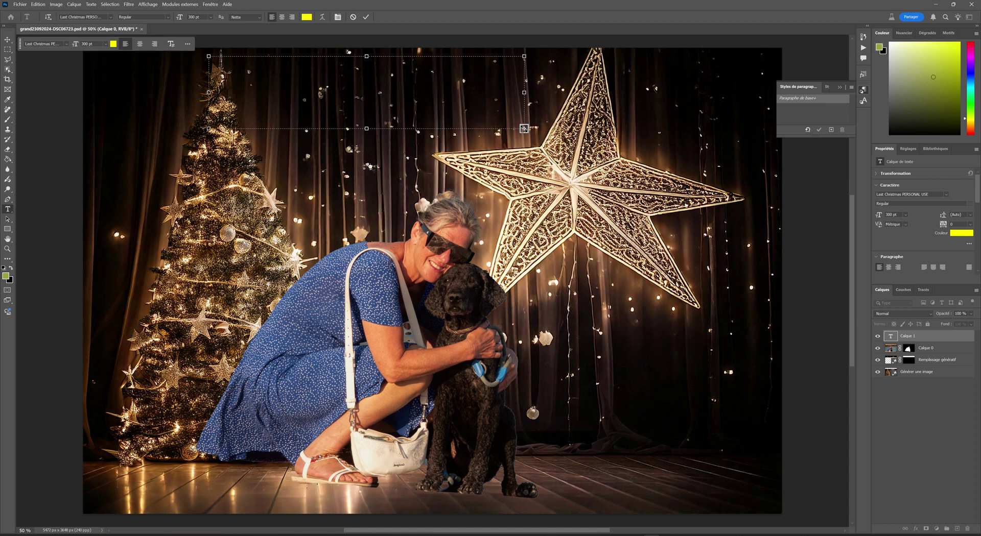
- Enlarge the text frame across the star toward the image's right edge and set the greeting's font size to 200 pt
drag(524, 128, 758, 190)
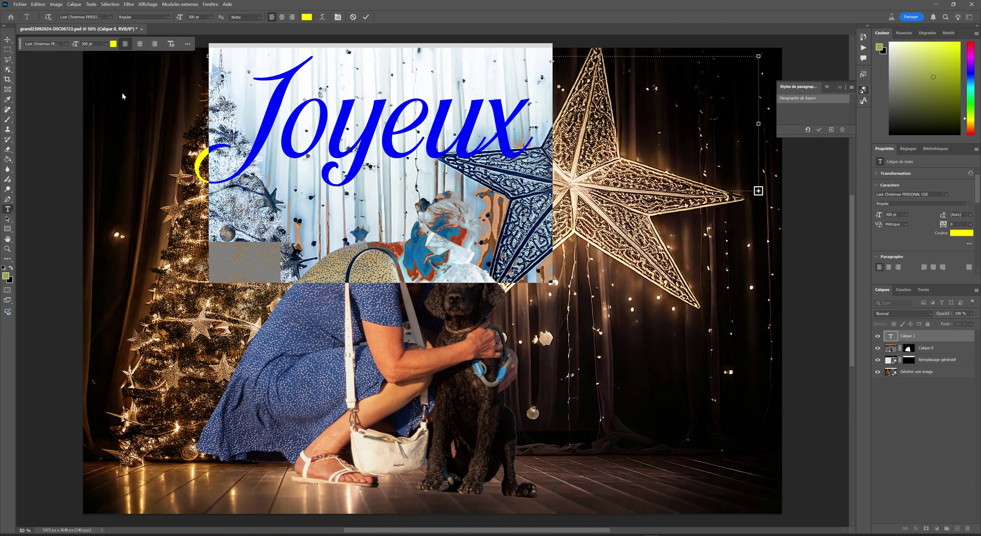
click(90, 44)
text(200)
key(Return)
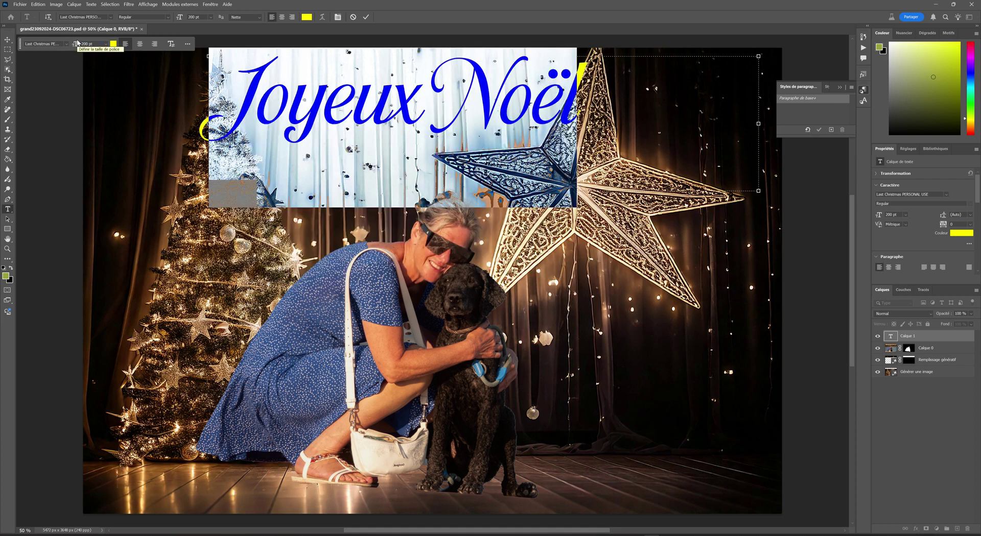
- Move the greeting over the treetop, near the image's upper-left corner, and tilt it upward by about 7.8°
click(8, 40)
drag(473, 113, 371, 134)
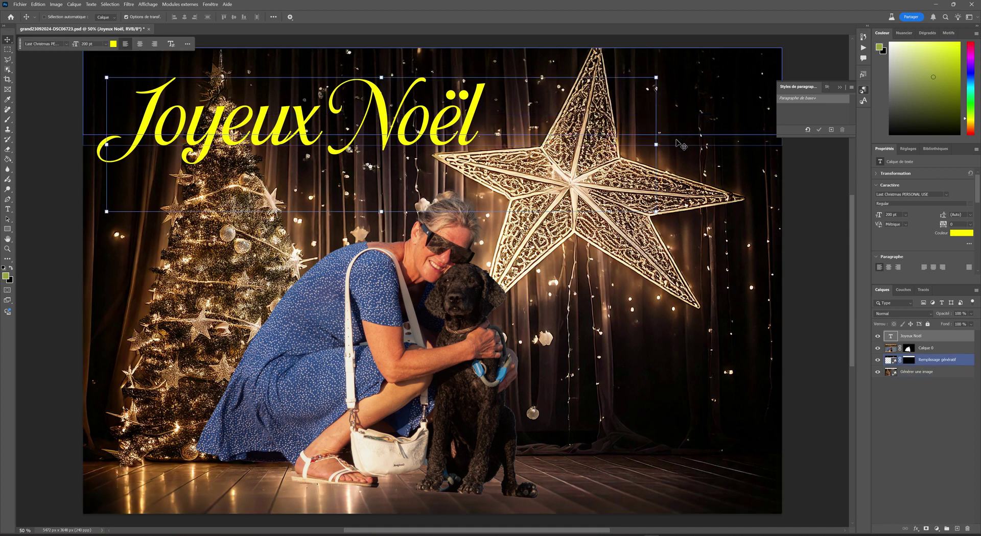
drag(664, 148, 659, 102)
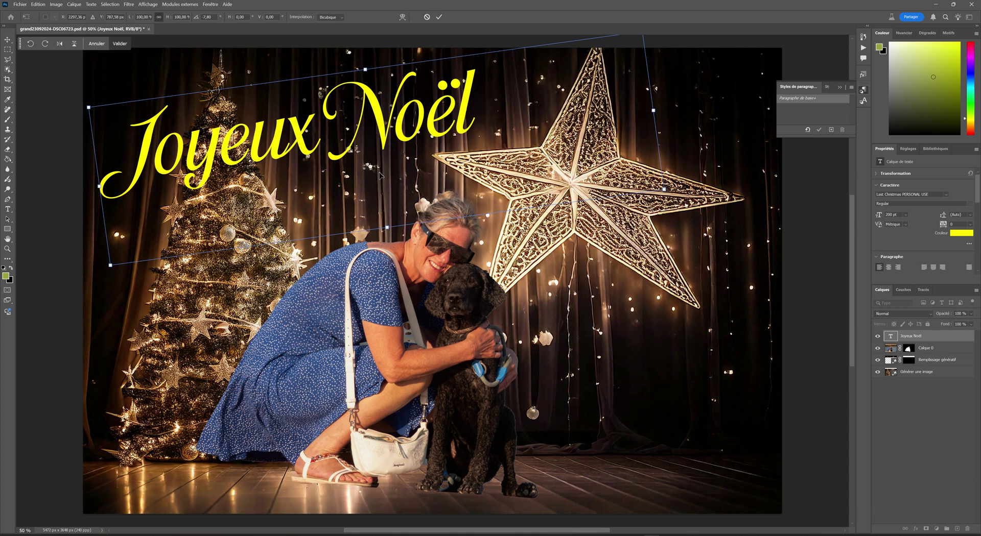
key(Return)
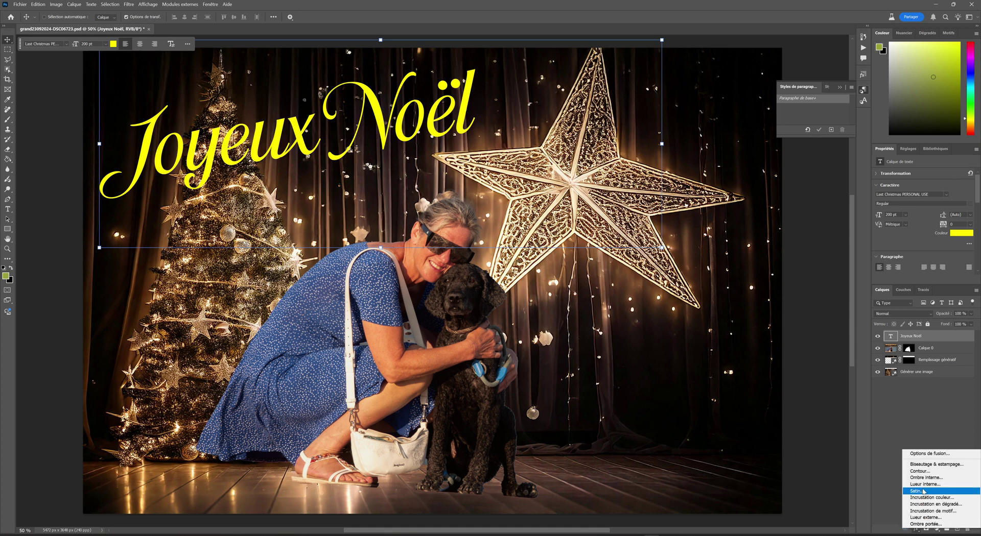
- Add the Biseautage & estampage and Lueur externe effects to the Joyeux Noël text layer
click(928, 469)
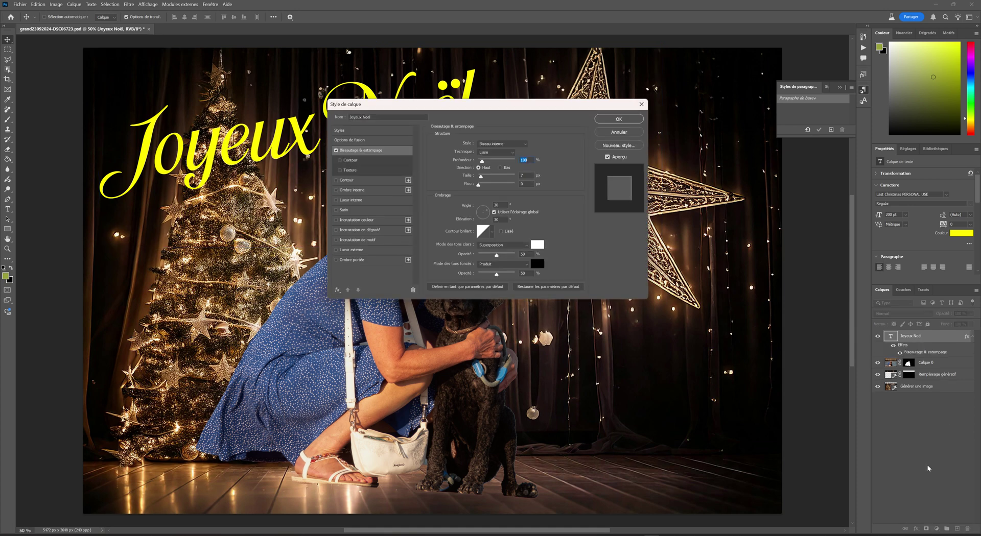
drag(501, 109, 630, 99)
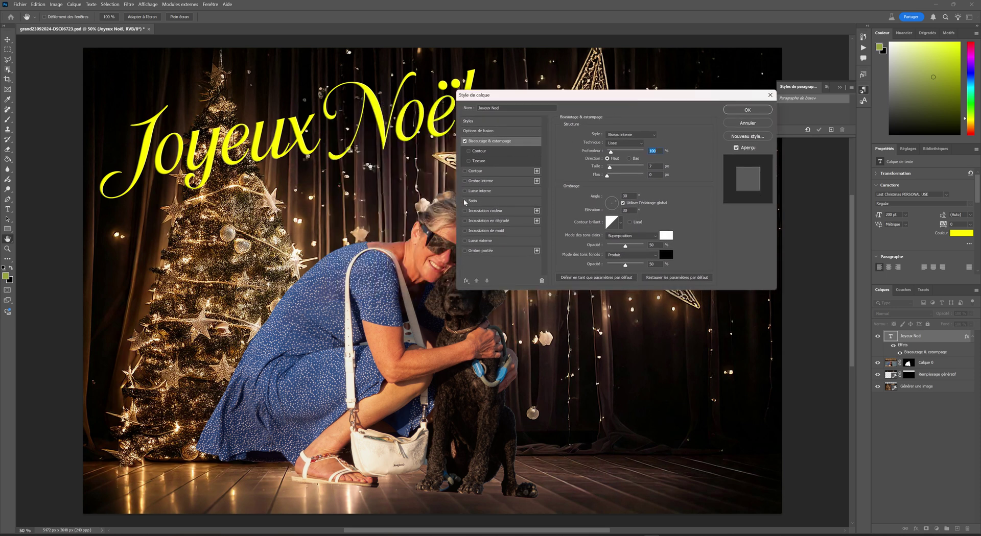
click(465, 241)
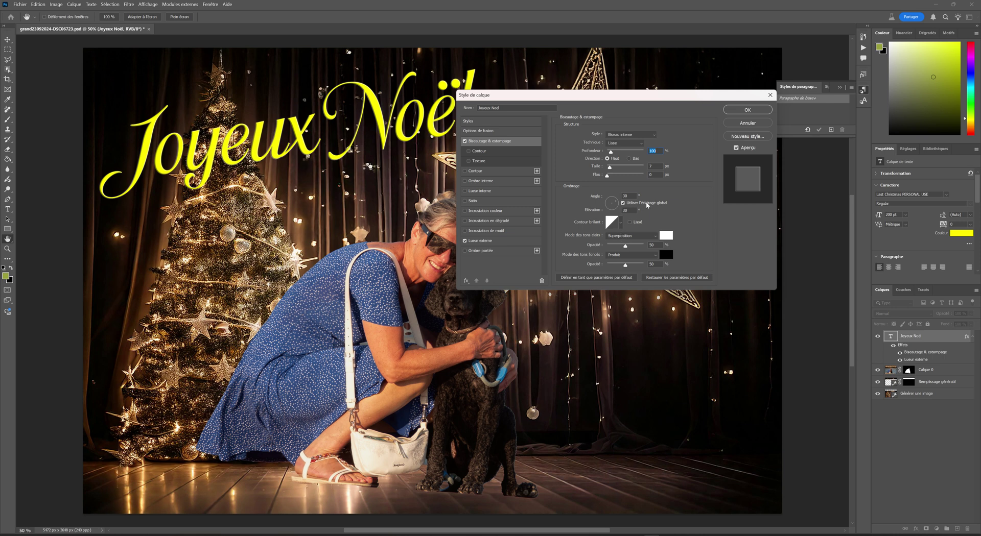
- Strengthen the bevel's depth, with size 70 px and softening 2 px, and set its highlight mode to Eclaircir
mouse_move(610, 168)
mouse_down()
mouse_move(621, 170)
mouse_move(611, 178)
mouse_move(618, 152)
mouse_up()
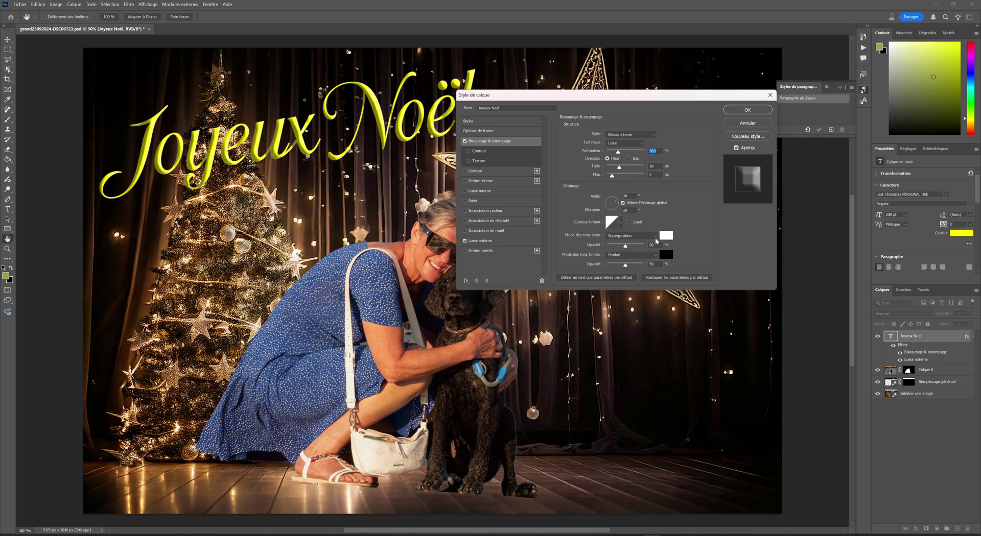
click(655, 238)
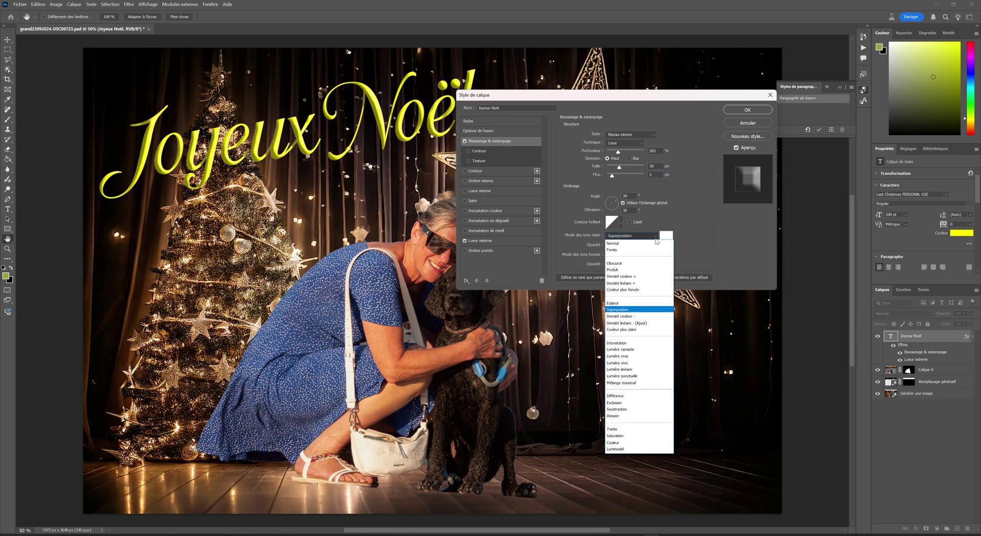
click(631, 304)
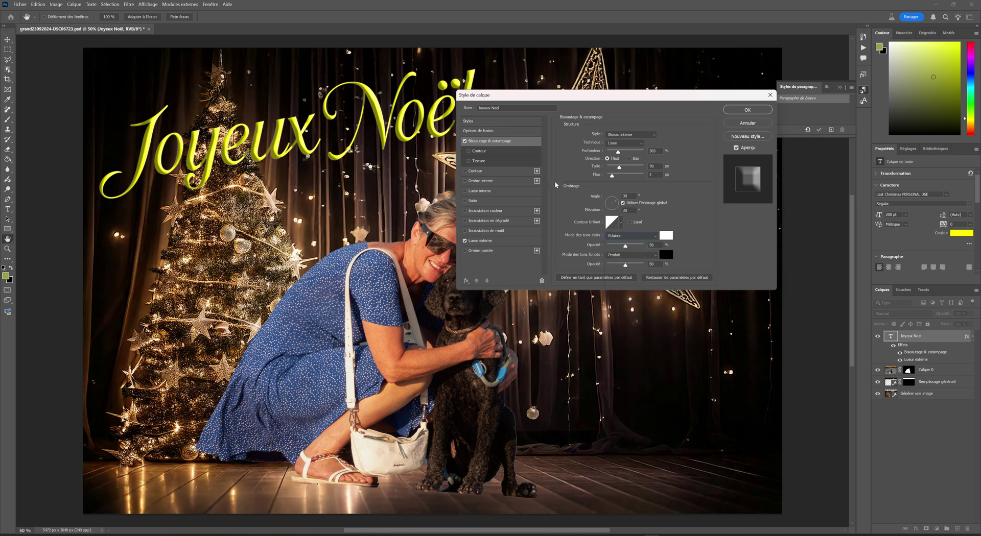
- Enable the Satin effect and readjust the bevel to 199% depth, 41 px size, 90% highlight opacity and a weaker shadow opacity
click(464, 201)
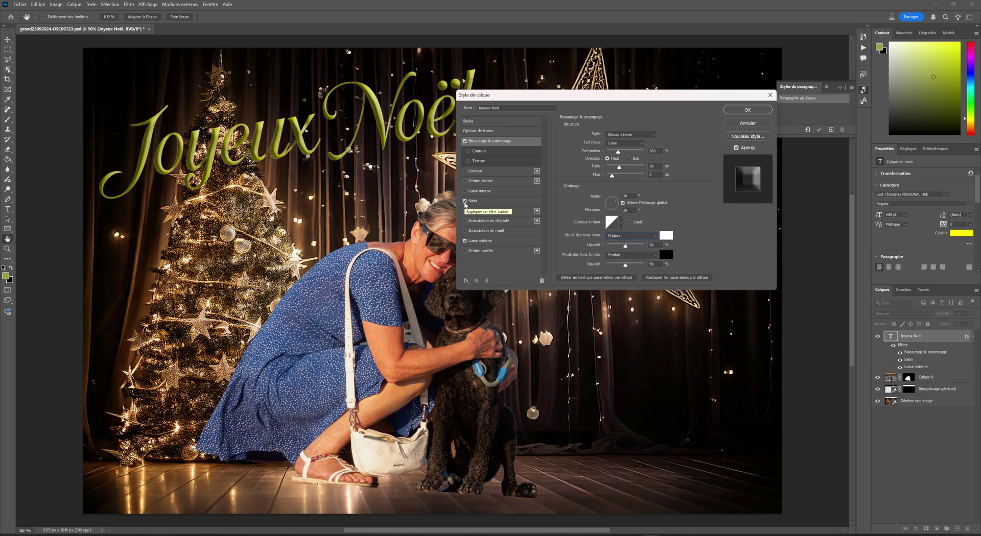
drag(617, 152, 614, 150)
mouse_move(626, 248)
mouse_down()
mouse_move(667, 250)
mouse_move(616, 267)
mouse_up()
drag(619, 171, 619, 177)
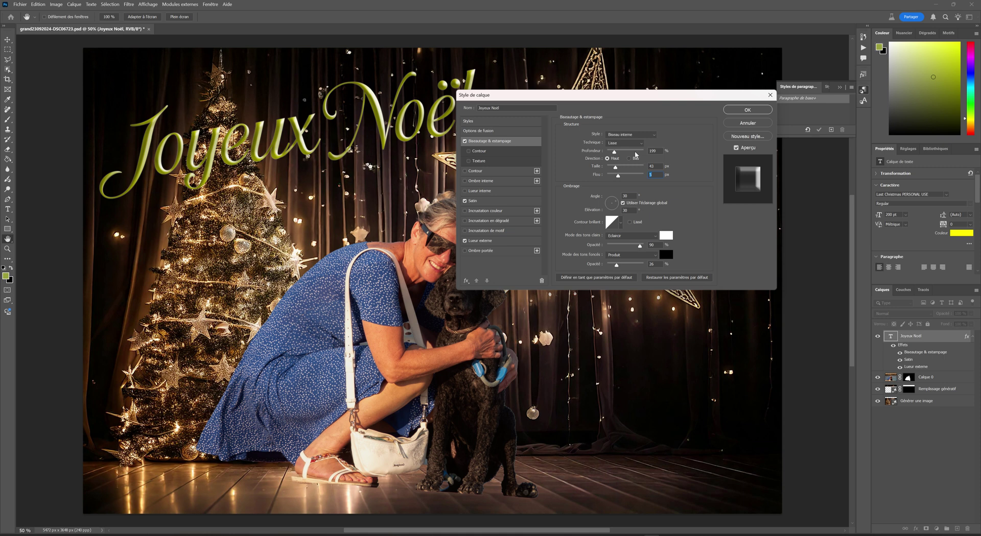
- Add a white 7 px Contour effect positioned Extérieur around the greeting and apply the layer style
click(466, 171)
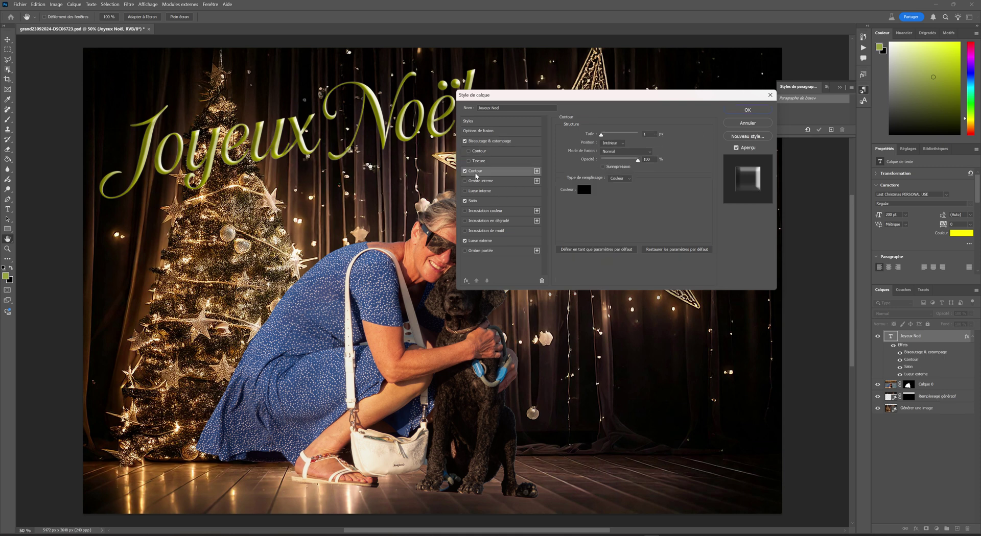
click(585, 190)
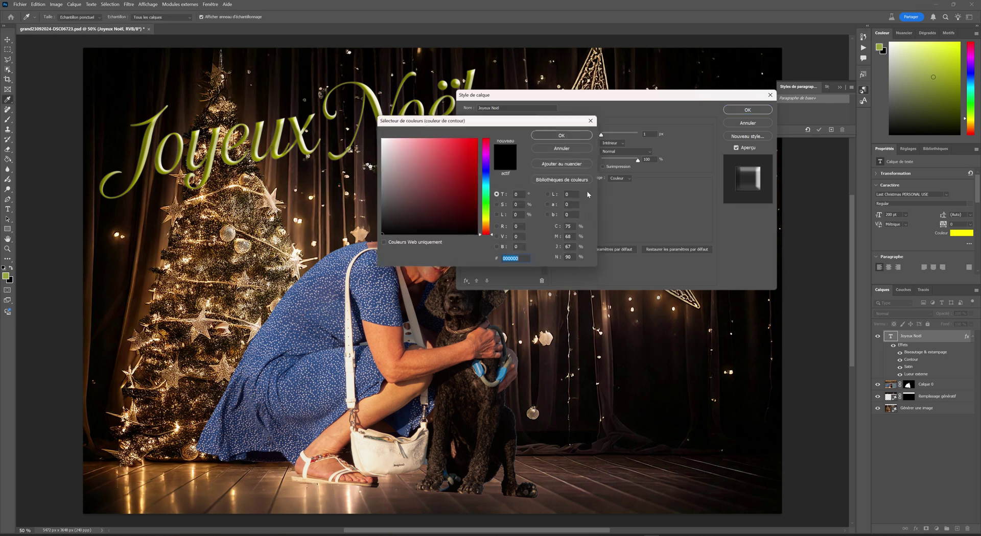
click(381, 139)
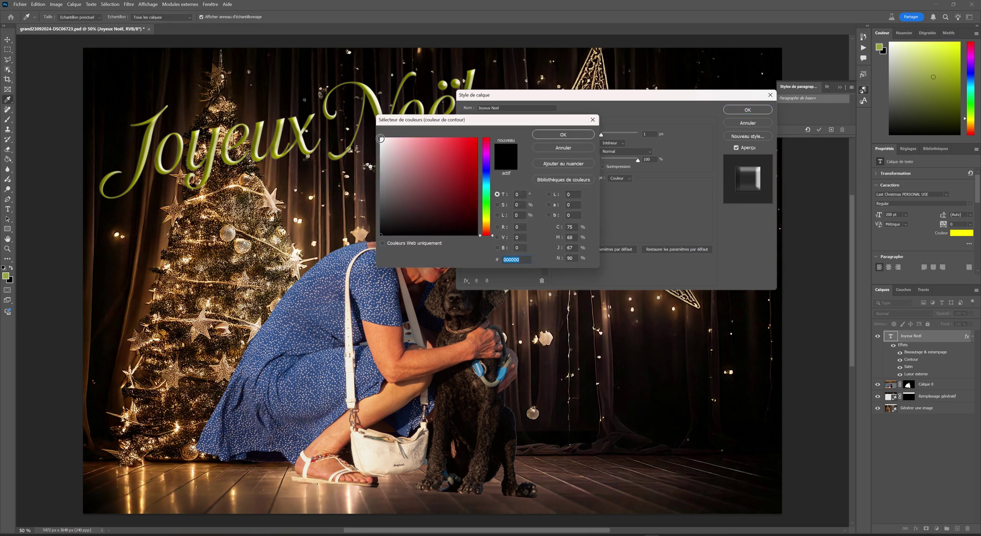
click(562, 136)
drag(601, 135, 603, 136)
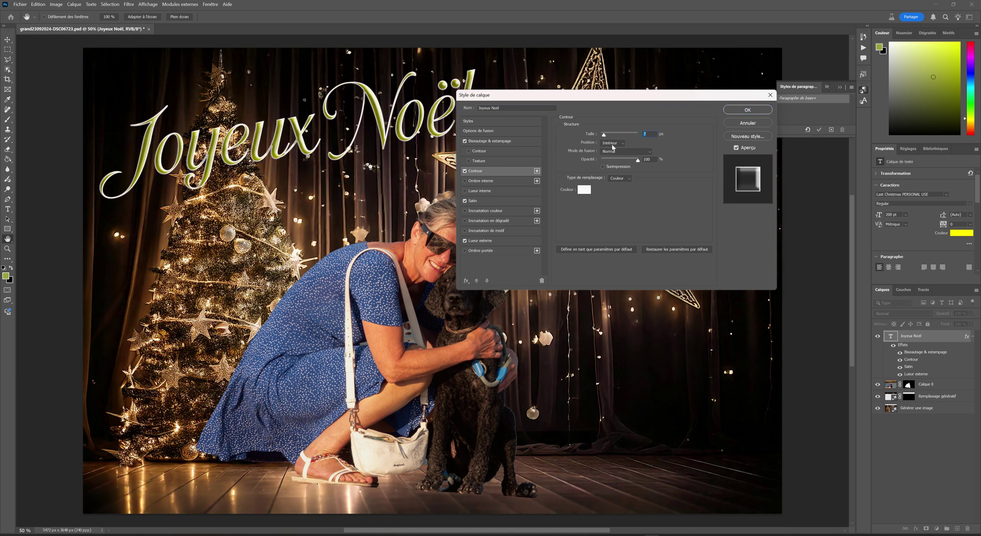
click(618, 144)
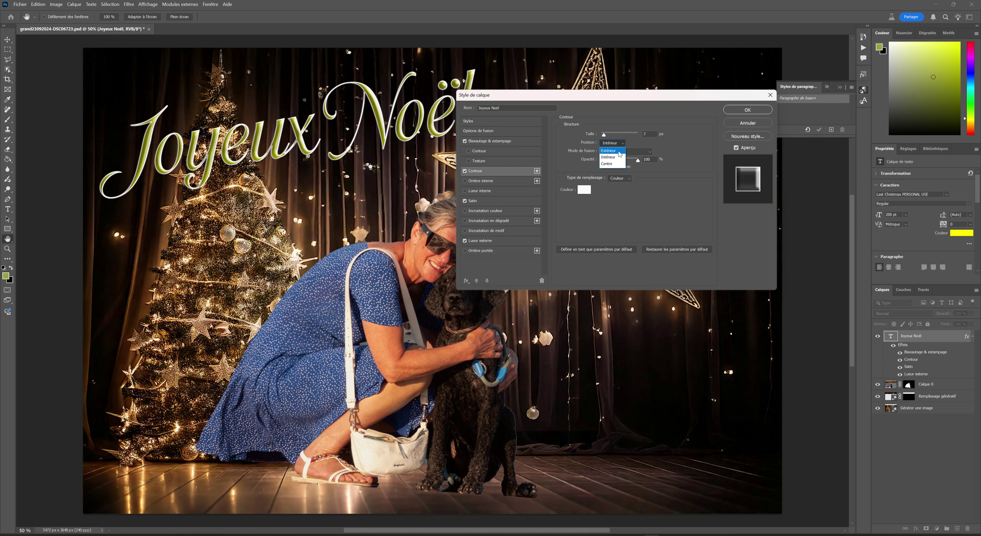
click(619, 152)
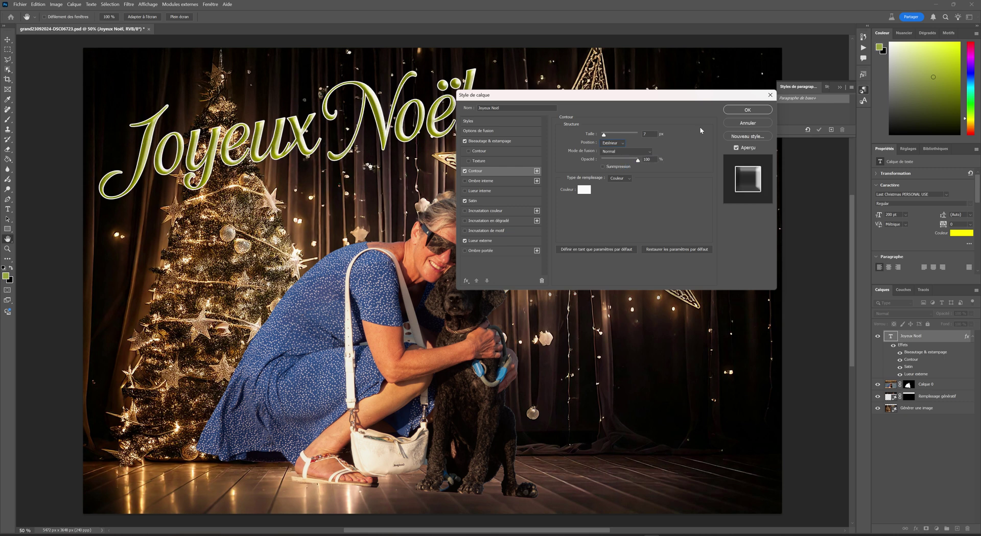
drag(677, 101, 697, 111)
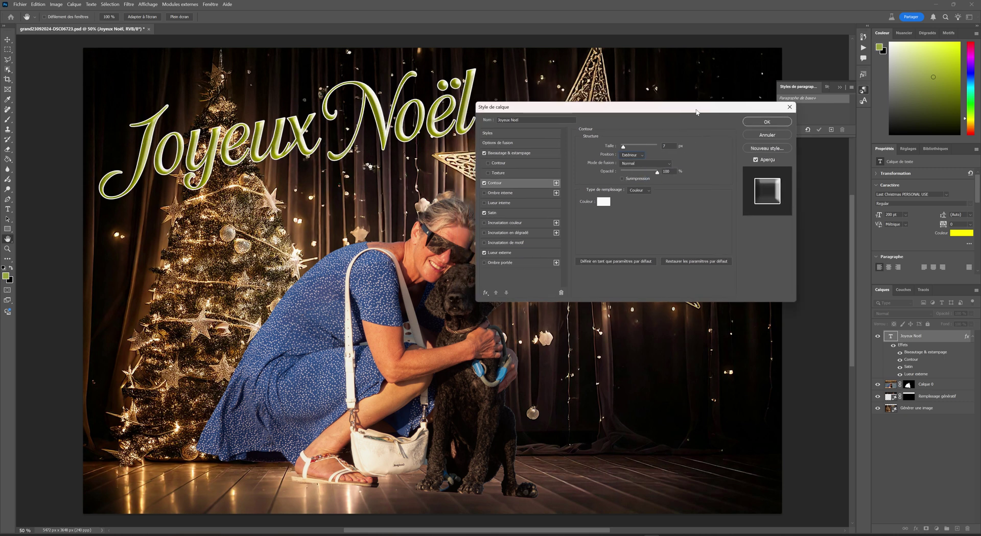
click(750, 121)
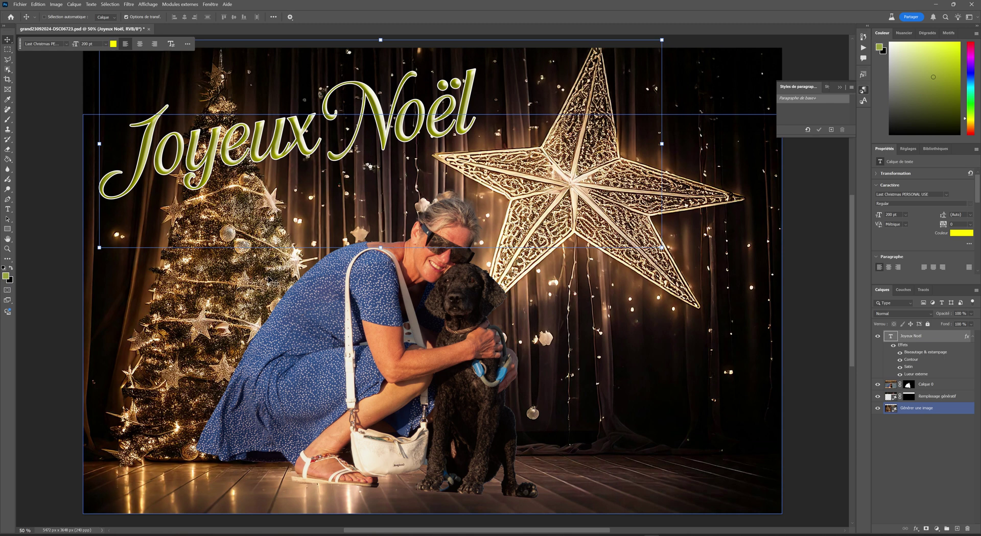